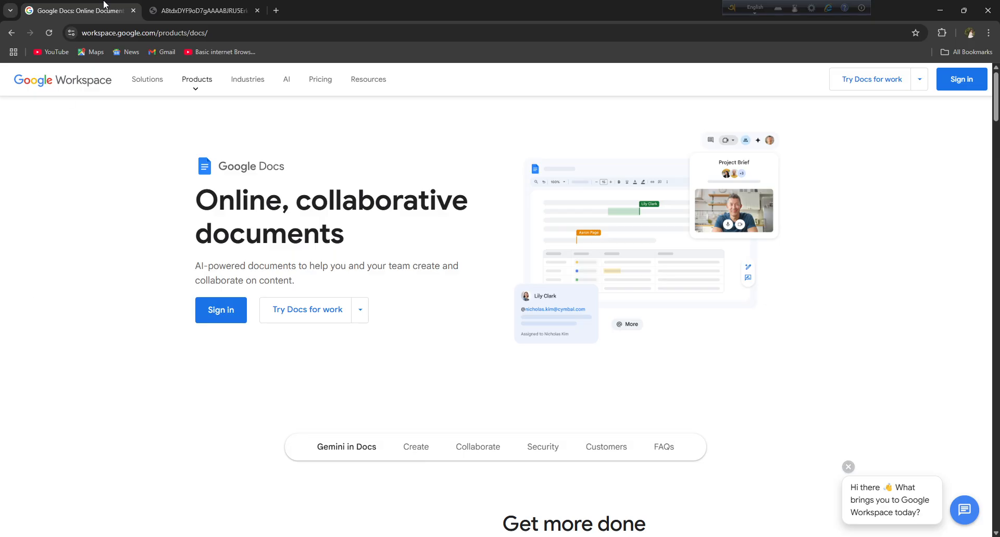
- Sign in from the Google Docs product page to reach the Docs home screen
{"action": "left_click", "coordinate": [182, 9]}
{"action": "left_click", "coordinate": [111, 10]}
{"action": "left_click", "coordinate": [204, 10]}
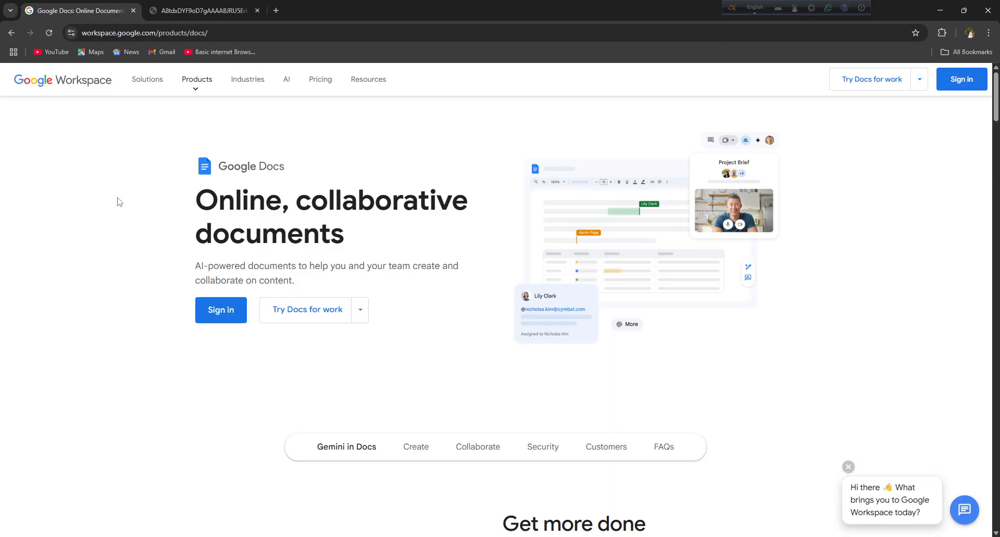
{"action": "left_click", "coordinate": [88, 8]}
{"action": "left_click", "coordinate": [220, 313]}
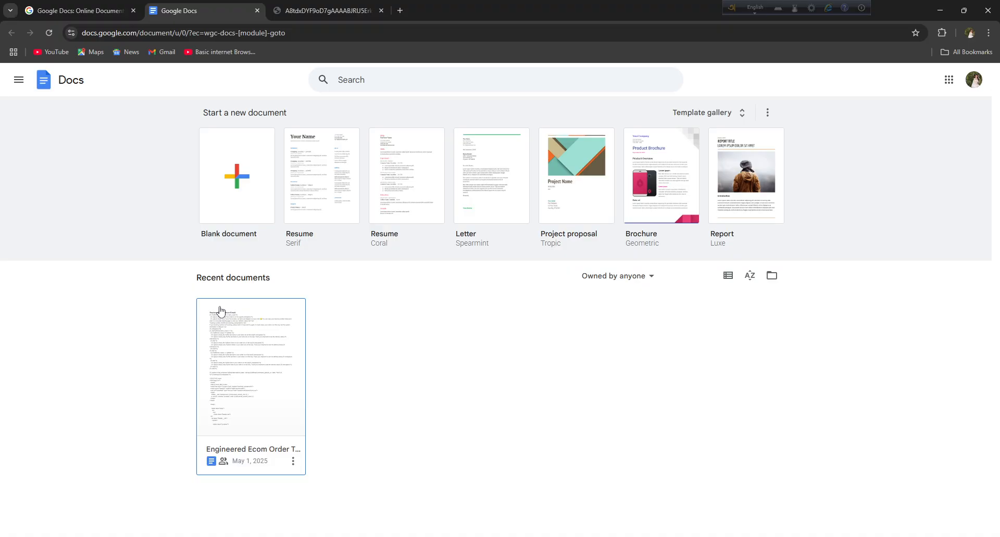
- Look through the main navigation menu and the list of Google apps, and open Docs from that list
{"action": "left_click", "coordinate": [18, 79]}
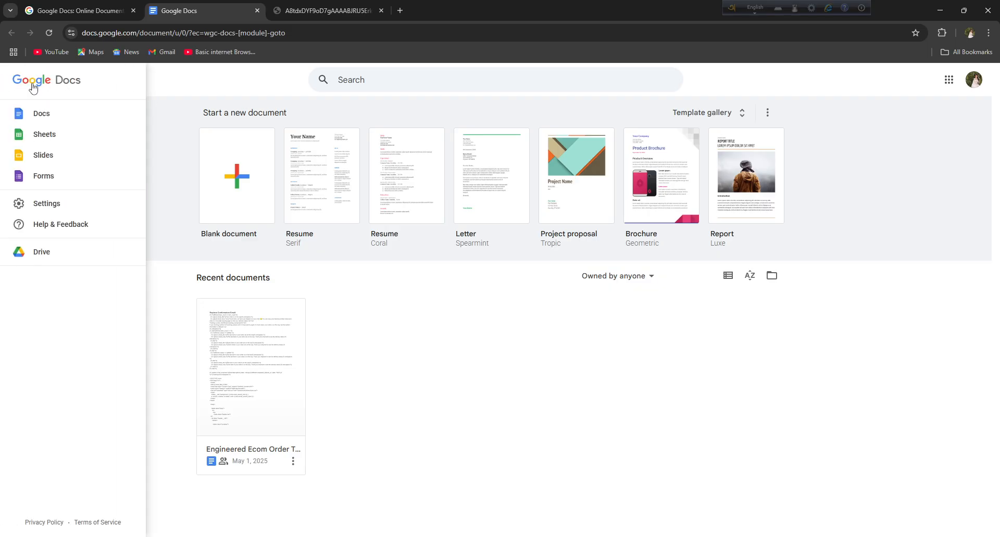
{"action": "left_click", "coordinate": [710, 96]}
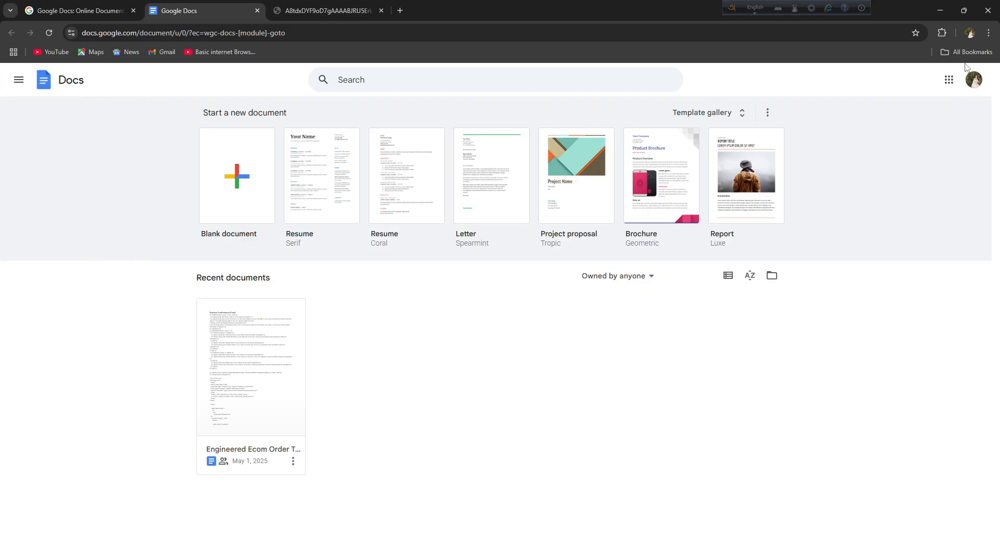
{"action": "left_click", "coordinate": [949, 80]}
{"action": "scroll", "coordinate": [951, 278], "scroll_direction": "down", "scroll_amount": 2}
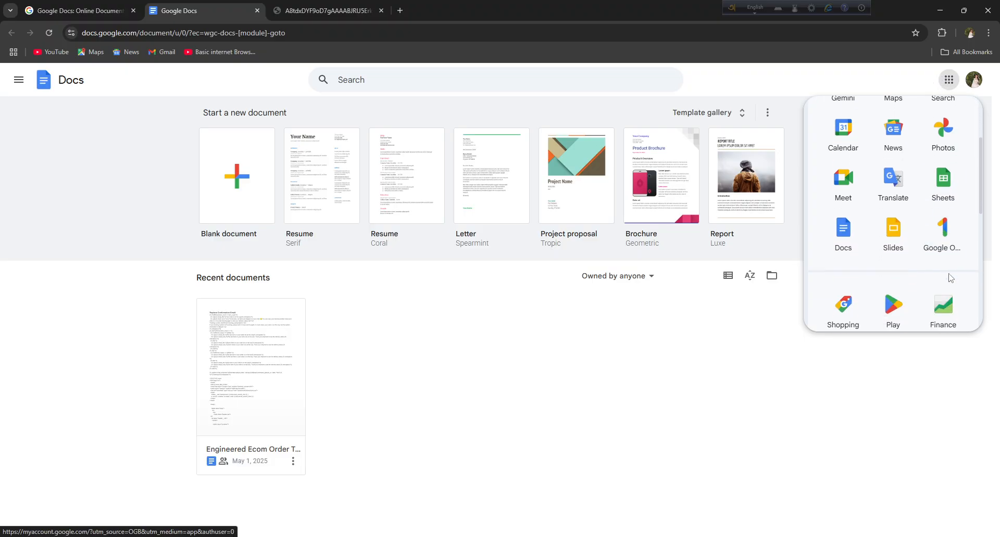
{"action": "scroll", "coordinate": [886, 265], "scroll_direction": "down", "scroll_amount": 3}
{"action": "scroll", "coordinate": [867, 255], "scroll_direction": "up", "scroll_amount": 6}
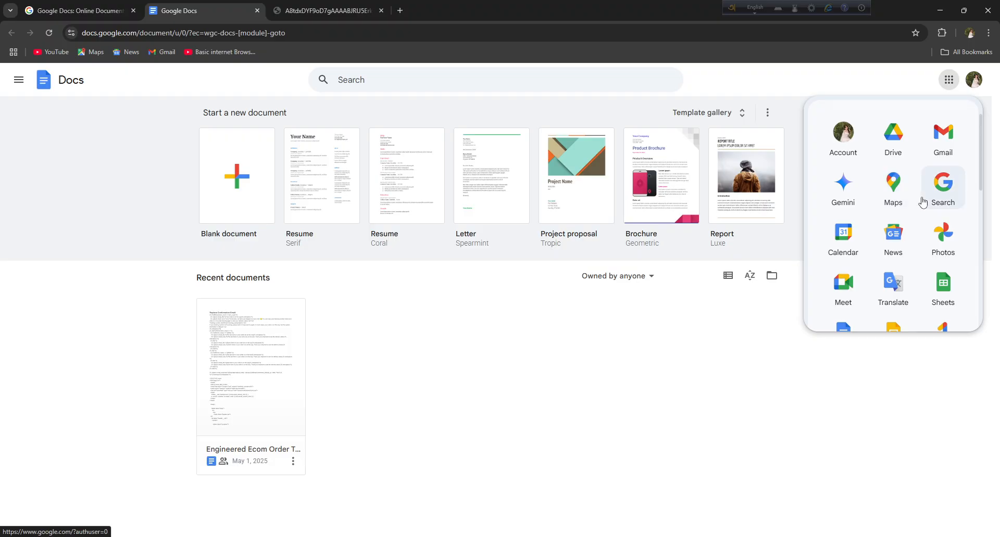
{"action": "scroll", "coordinate": [922, 201], "scroll_direction": "down", "scroll_amount": 1}
{"action": "scroll", "coordinate": [873, 258], "scroll_direction": "down", "scroll_amount": 2}
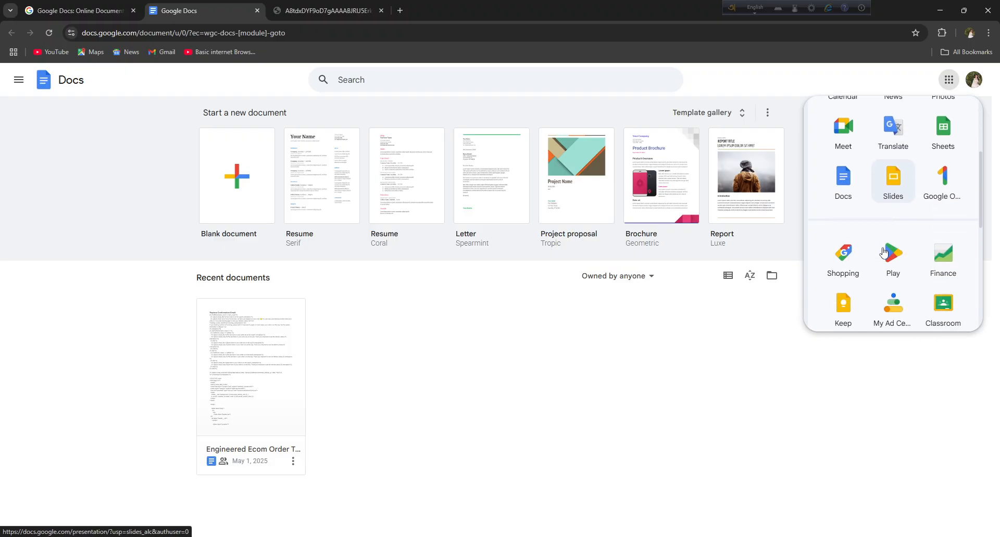
{"action": "left_click", "coordinate": [848, 187]}
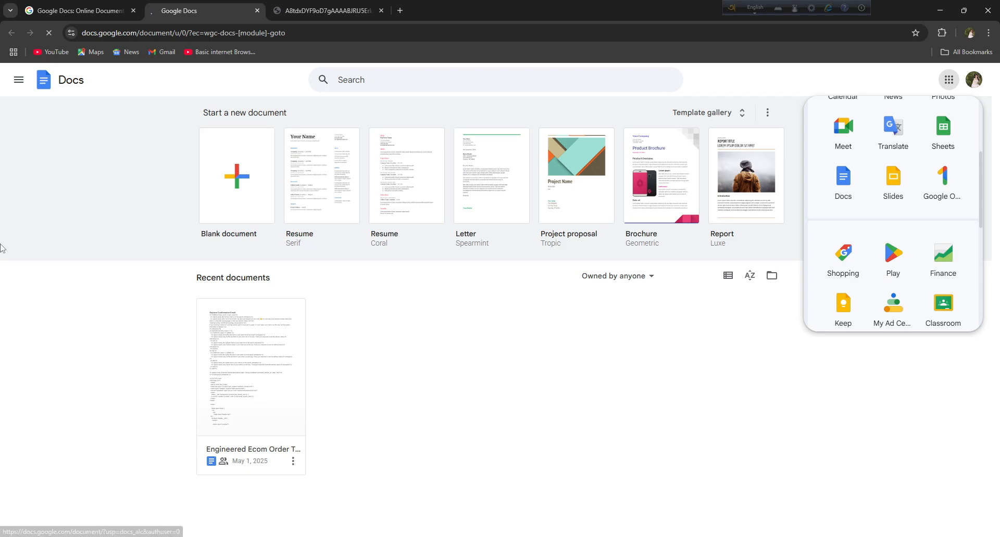
{"action": "left_click", "coordinate": [75, 90]}
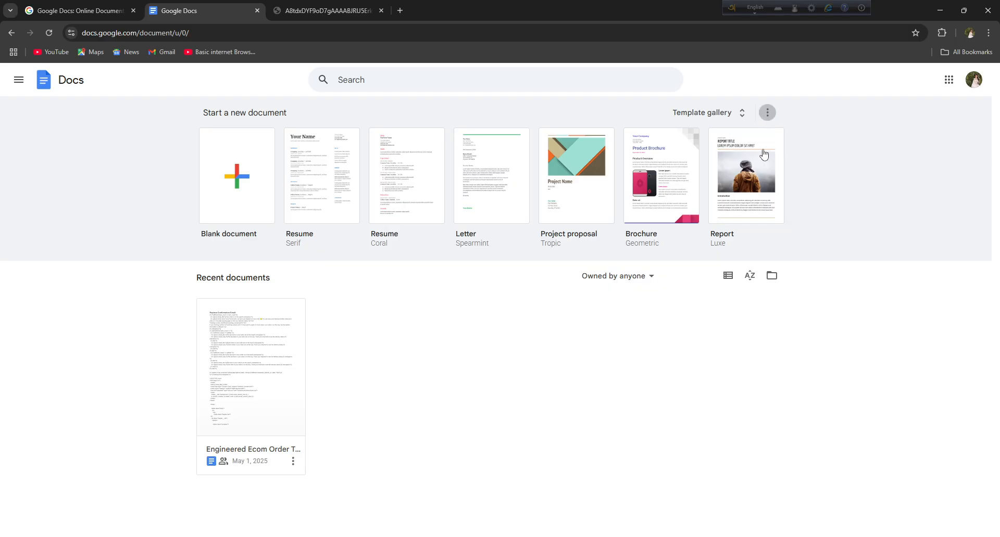
- Check the ownership filter, and switch the recent documents to list view and back to grid view
{"action": "left_click", "coordinate": [629, 277]}
{"action": "left_click", "coordinate": [729, 281]}
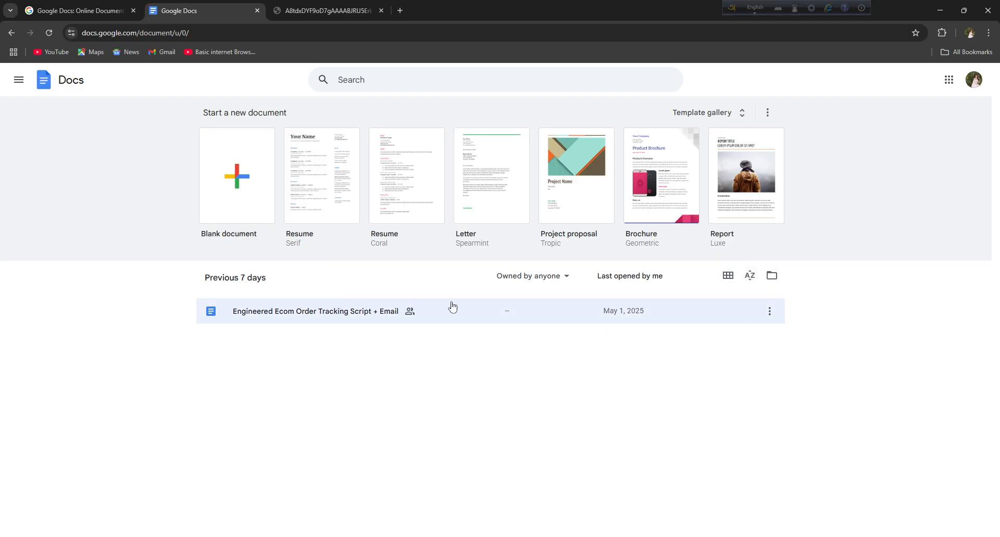
{"action": "left_click", "coordinate": [729, 274]}
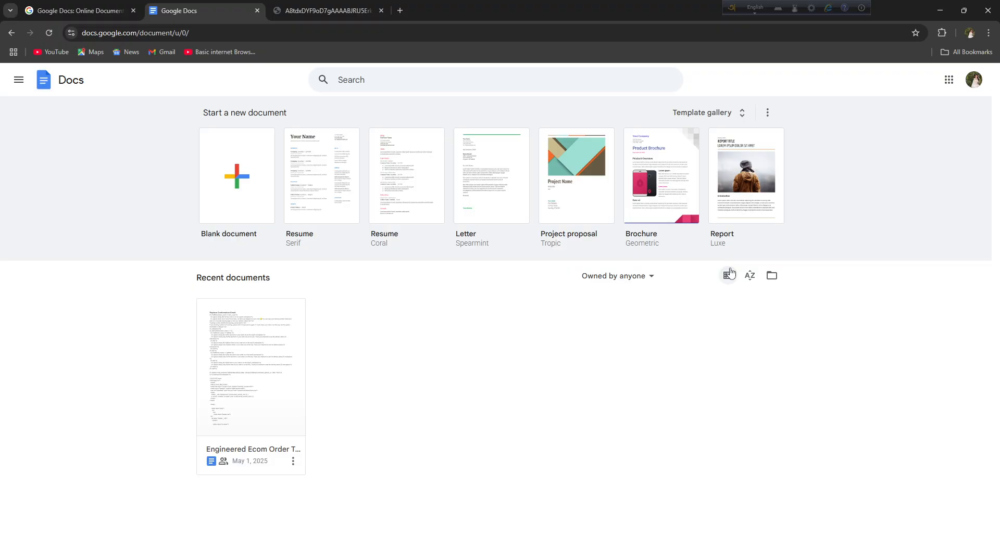
- Open the full template gallery and examine the available template categories, from resumes and letters through work, sales, legal and education
{"action": "left_click", "coordinate": [737, 113]}
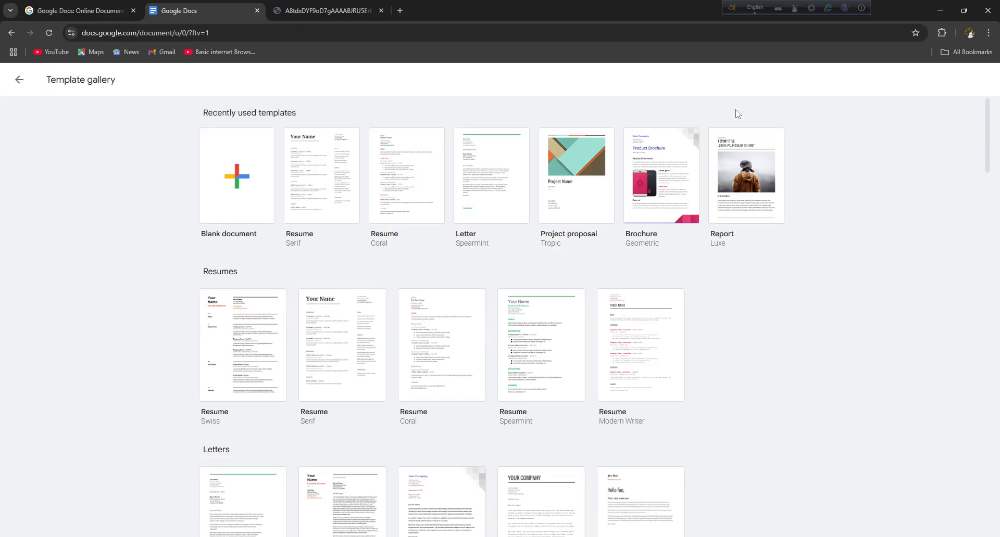
{"action": "scroll", "coordinate": [339, 404], "scroll_direction": "down", "scroll_amount": 9}
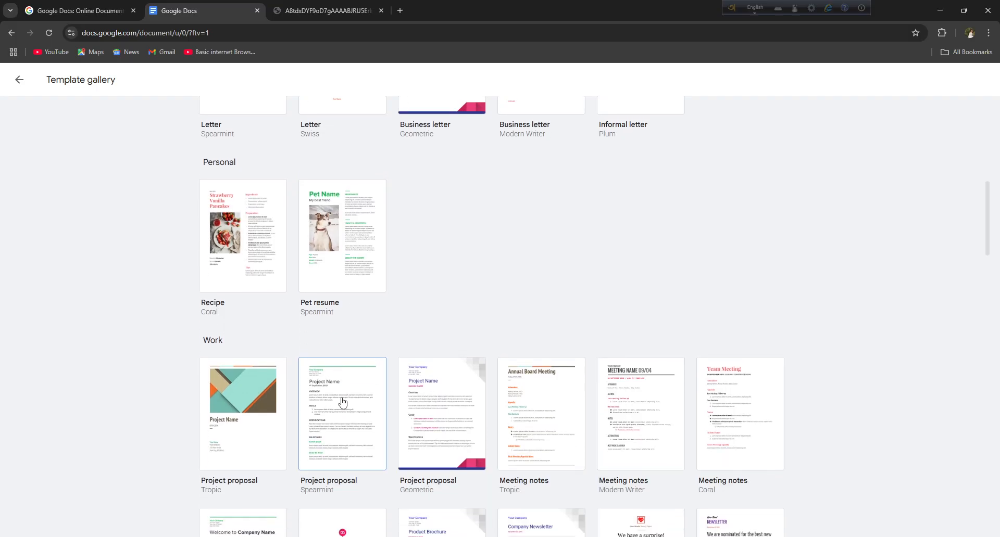
{"action": "scroll", "coordinate": [320, 351], "scroll_direction": "up", "scroll_amount": 9}
{"action": "scroll", "coordinate": [241, 335], "scroll_direction": "down", "scroll_amount": 5}
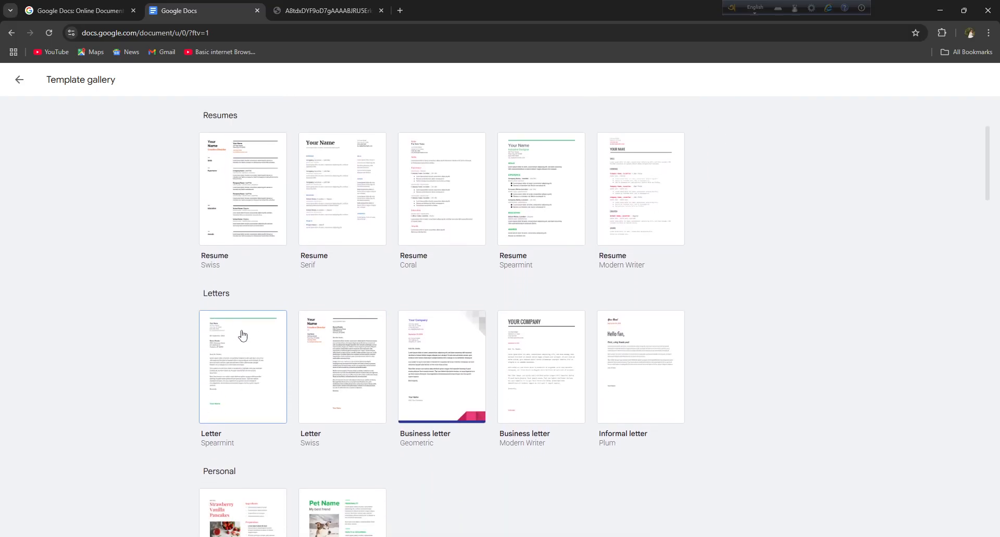
{"action": "scroll", "coordinate": [242, 328], "scroll_direction": "down", "scroll_amount": 10}
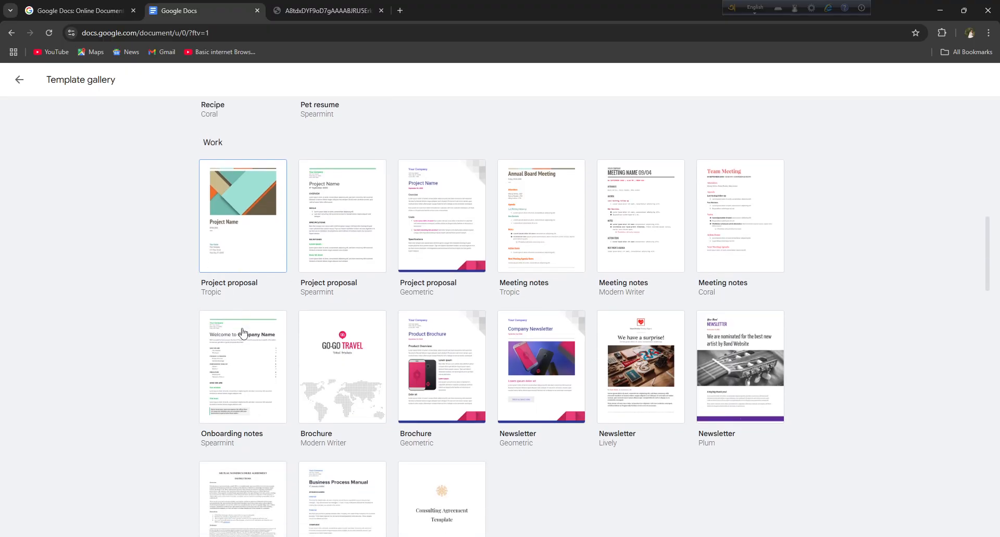
{"action": "scroll", "coordinate": [241, 334], "scroll_direction": "down", "scroll_amount": 10}
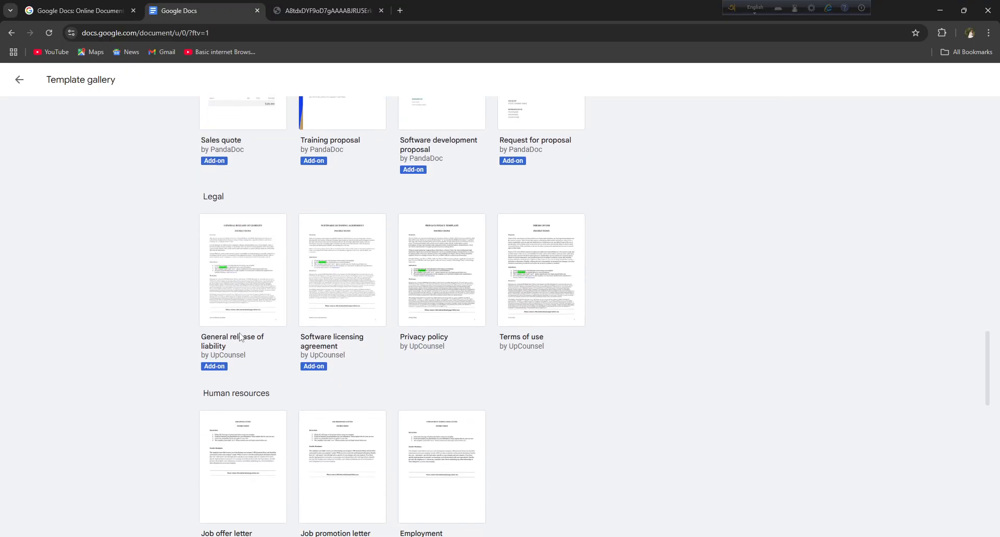
{"action": "scroll", "coordinate": [241, 337], "scroll_direction": "down", "scroll_amount": 6}
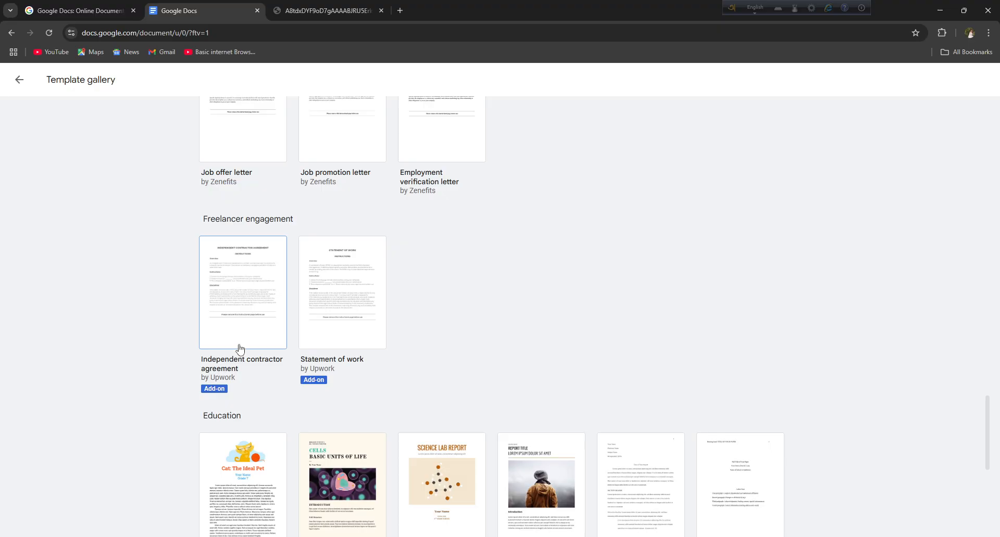
{"action": "scroll", "coordinate": [242, 348], "scroll_direction": "down", "scroll_amount": 7}
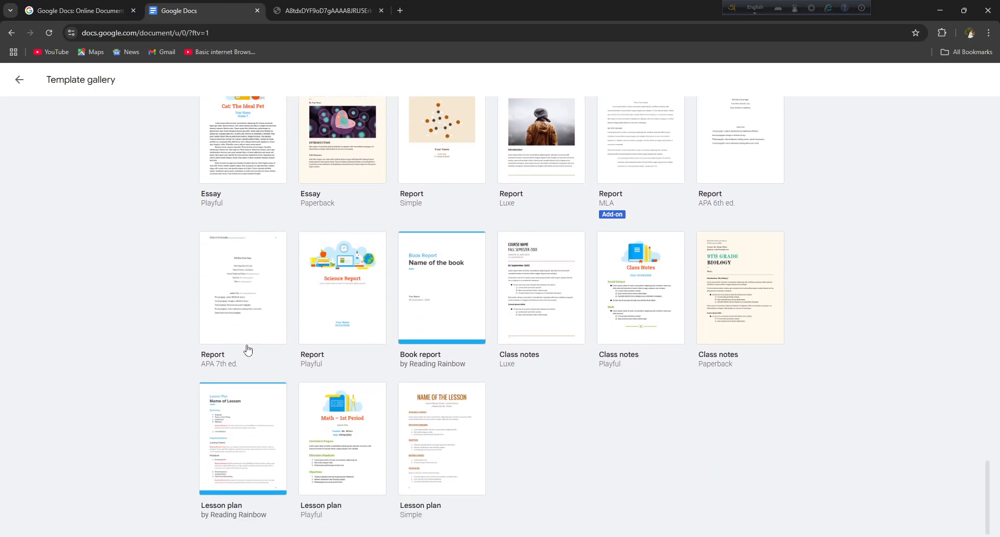
{"action": "scroll", "coordinate": [247, 349], "scroll_direction": "up", "scroll_amount": 20}
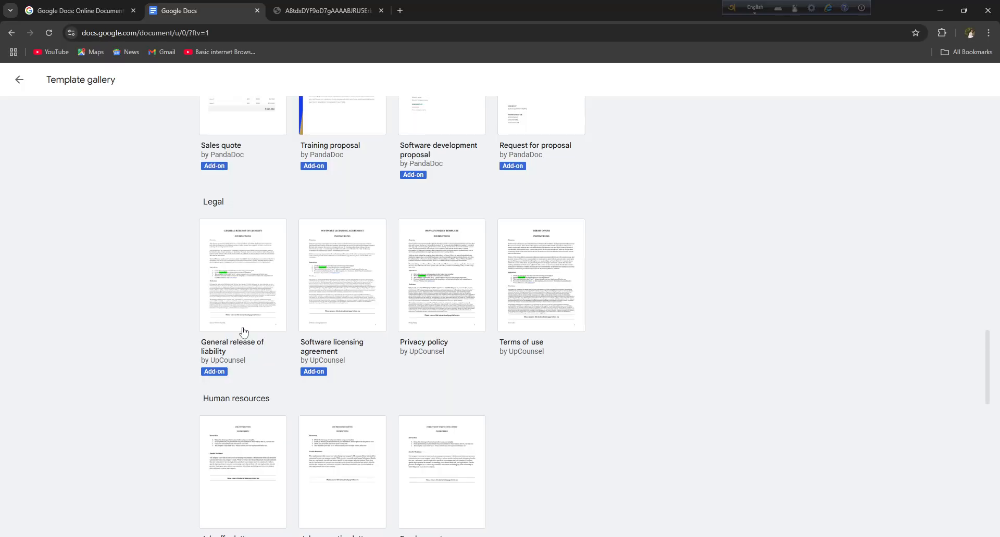
{"action": "right_click", "coordinate": [236, 327]}
{"action": "right_click", "coordinate": [208, 293]}
{"action": "left_click", "coordinate": [121, 314]}
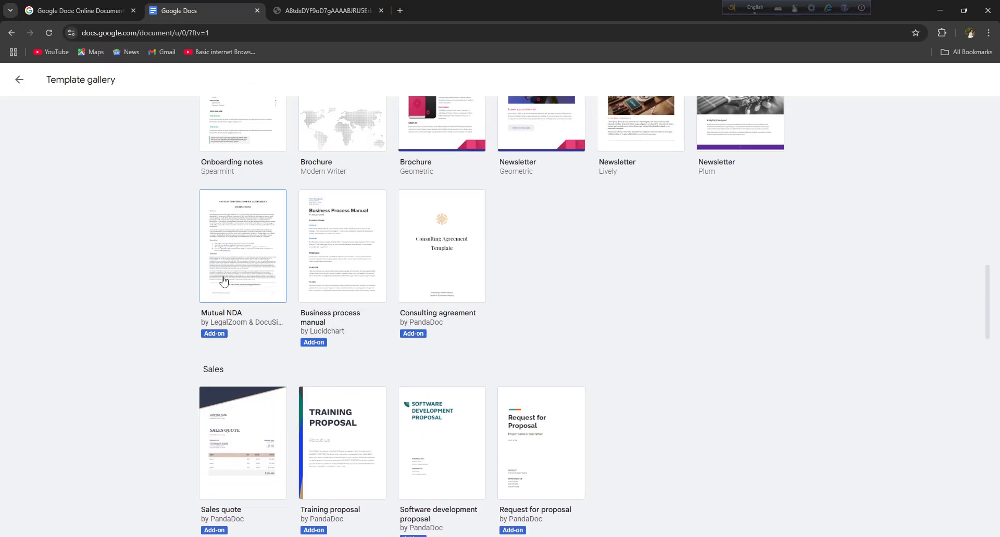
{"action": "scroll", "coordinate": [223, 281], "scroll_direction": "up", "scroll_amount": 8}
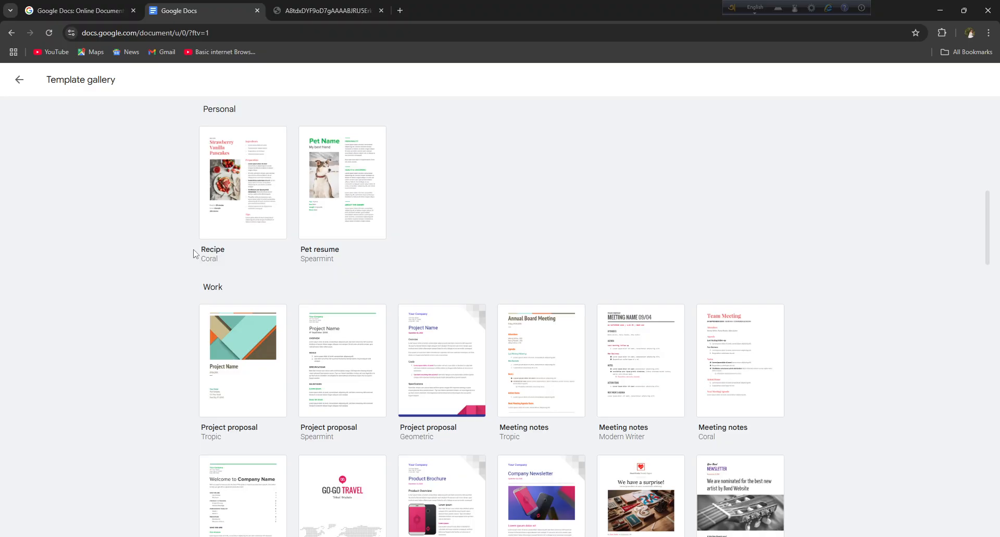
{"action": "scroll", "coordinate": [121, 448], "scroll_direction": "up", "scroll_amount": 10}
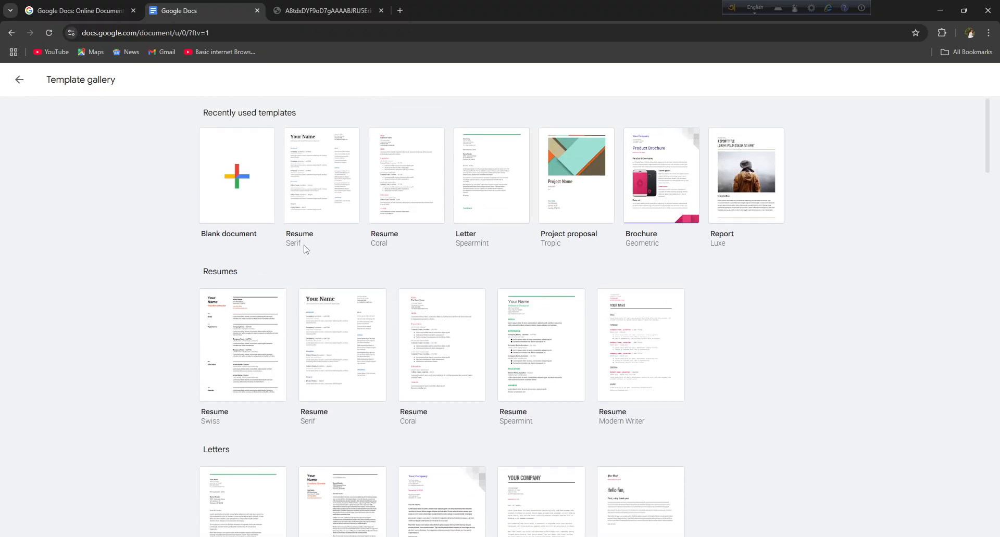
- Try a blank document, return to the template gallery, and create a document from the Serif resume template
{"action": "left_click", "coordinate": [232, 177]}
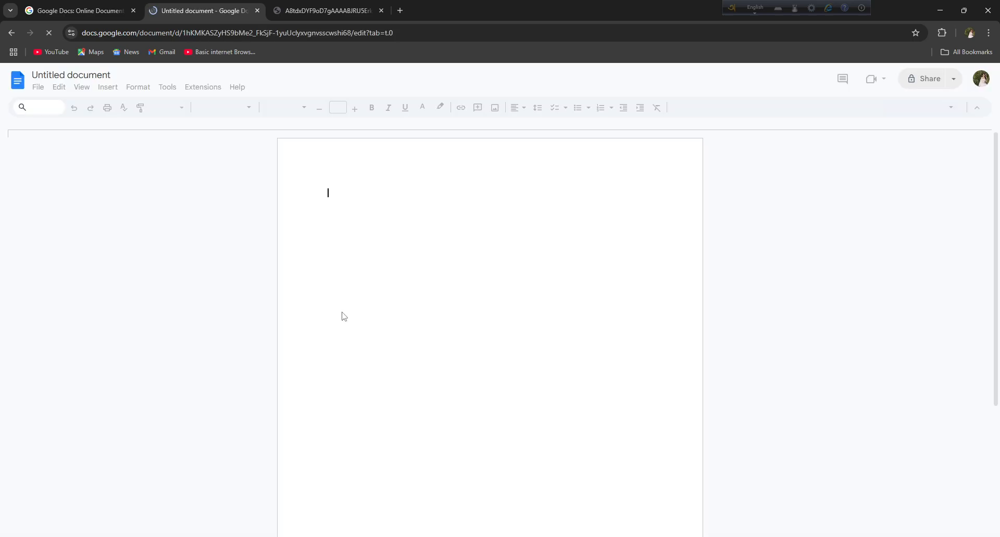
{"action": "left_click", "coordinate": [10, 33]}
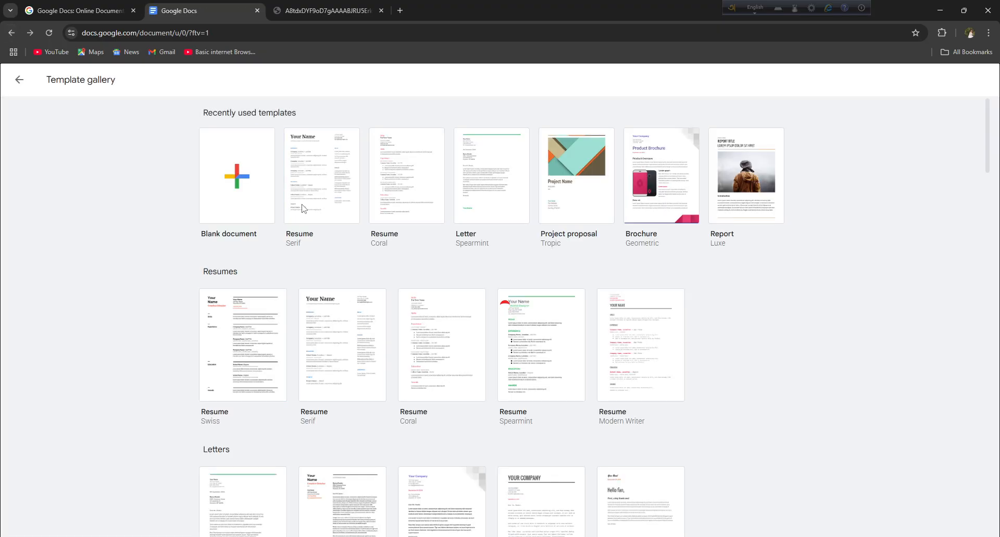
{"action": "left_click", "coordinate": [302, 209]}
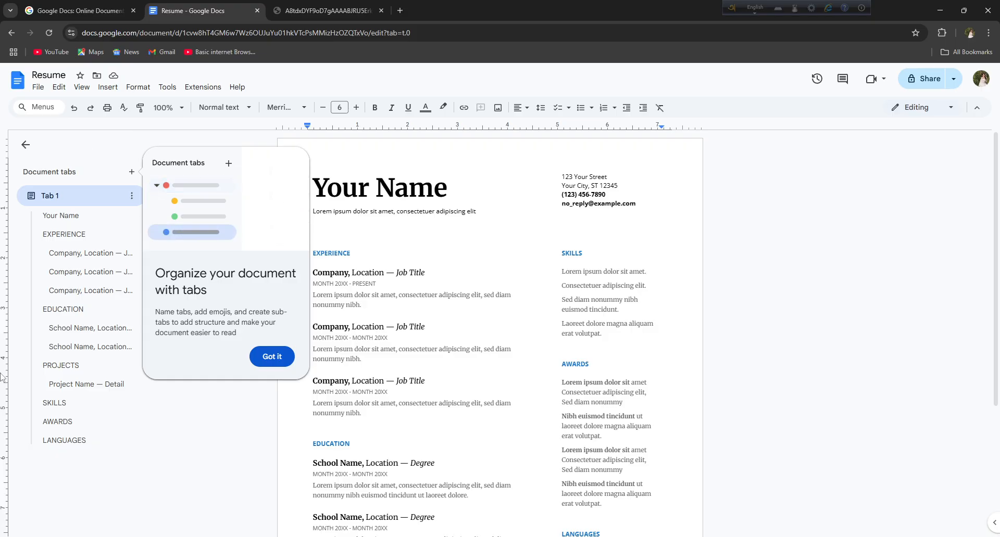
- Rename the resume document as "title" and dismiss the document tabs tip
{"action": "left_click", "coordinate": [48, 75]}
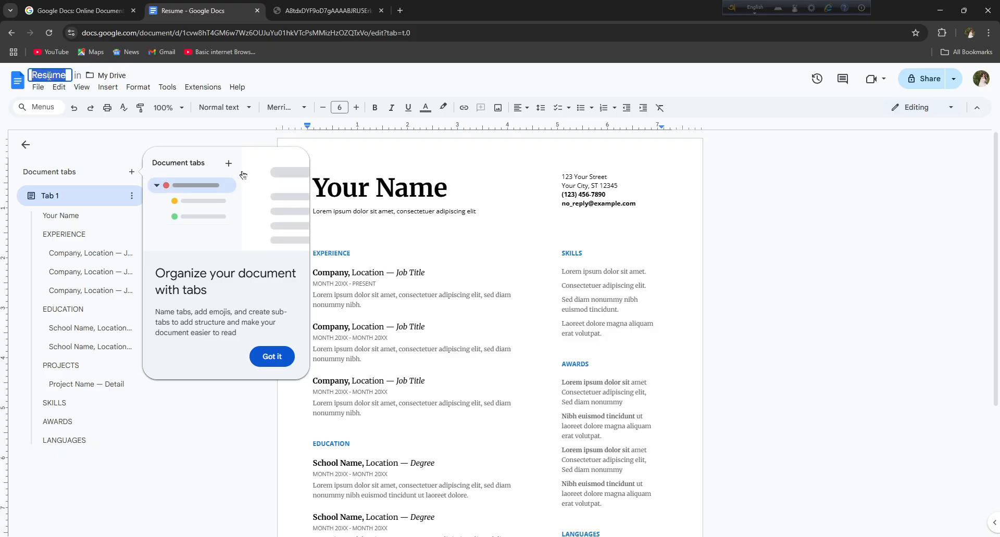
{"action": "type", "text": "t"}
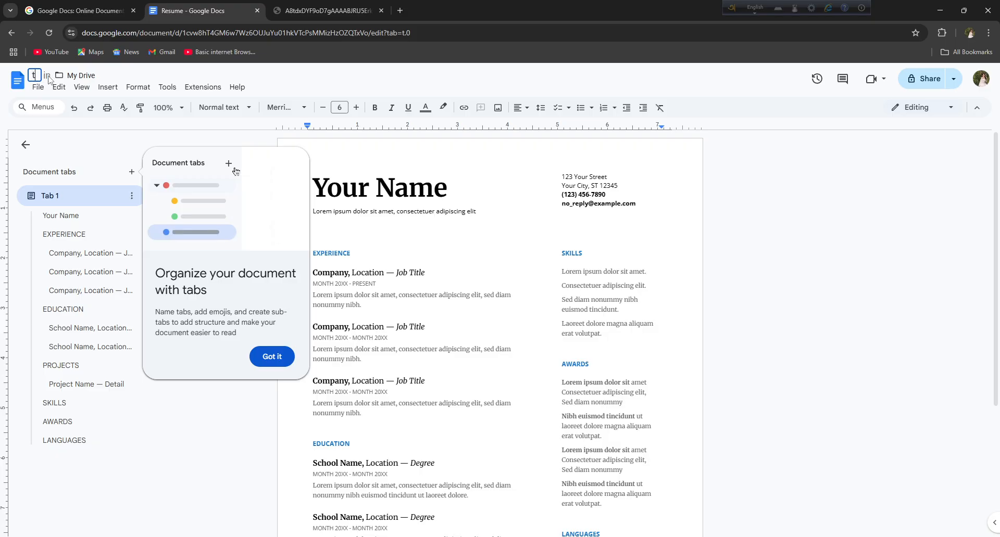
{"action": "type", "text": "itle"}
{"action": "key", "text": "Return"}
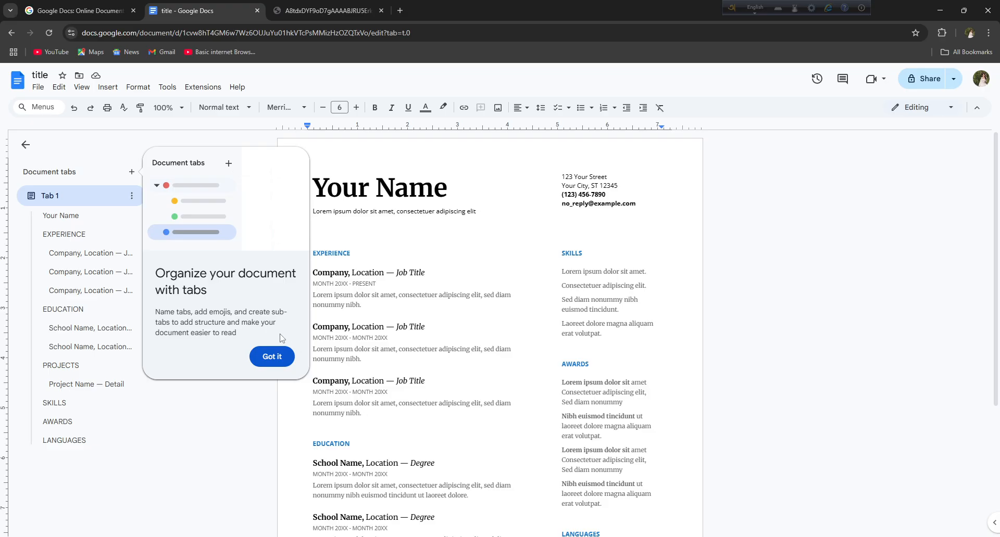
{"action": "left_click", "coordinate": [281, 357]}
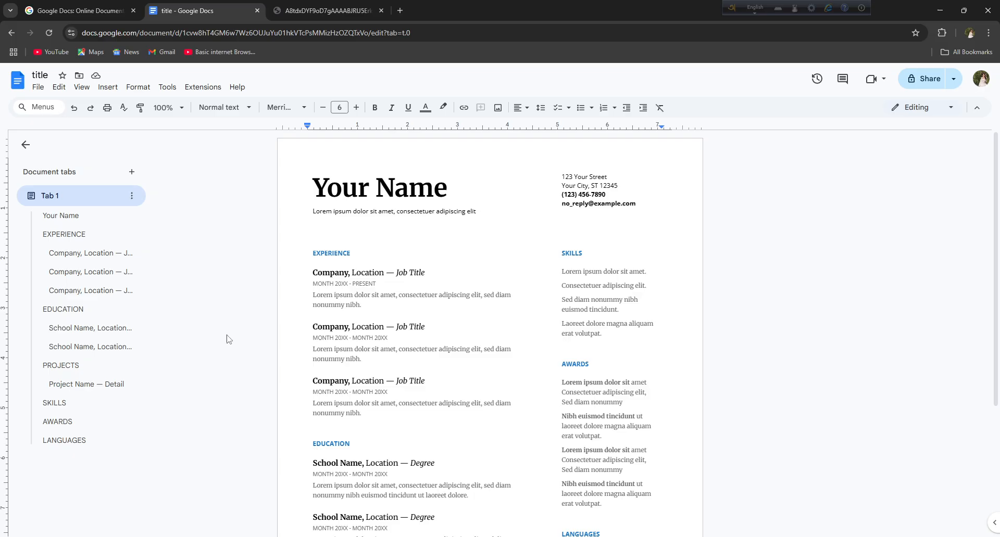
- Select the entire content of the resume template and cut it from the document
{"action": "left_click", "coordinate": [312, 189]}
{"action": "double_click", "coordinate": [330, 189]}
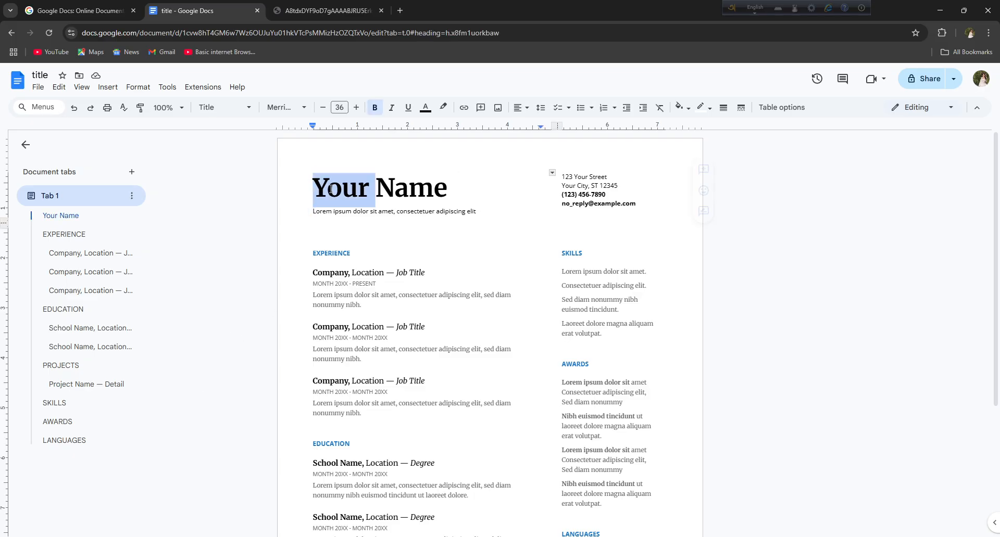
{"action": "triple_click", "coordinate": [330, 189]}
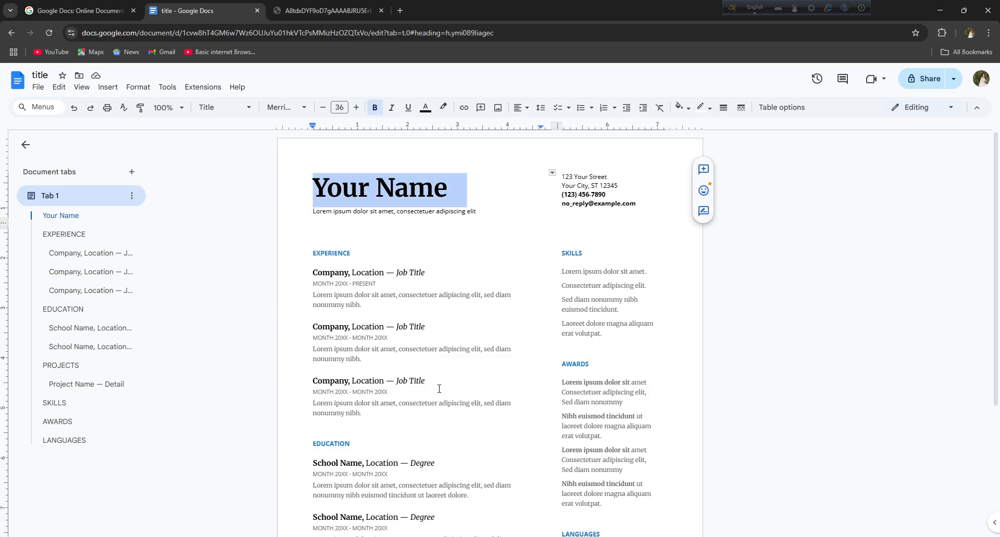
{"action": "scroll", "coordinate": [333, 259], "scroll_direction": "down", "scroll_amount": 1}
{"action": "scroll", "coordinate": [312, 190], "scroll_direction": "up", "scroll_amount": 1}
{"action": "key", "text": "ctrl+a"}
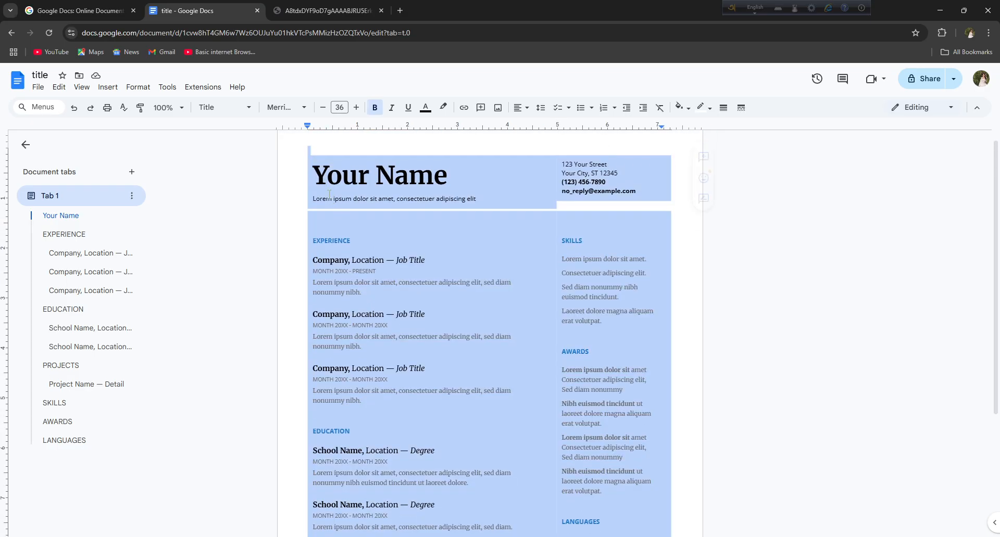
{"action": "scroll", "coordinate": [401, 261], "scroll_direction": "down", "scroll_amount": 1}
{"action": "right_click", "coordinate": [302, 315]}
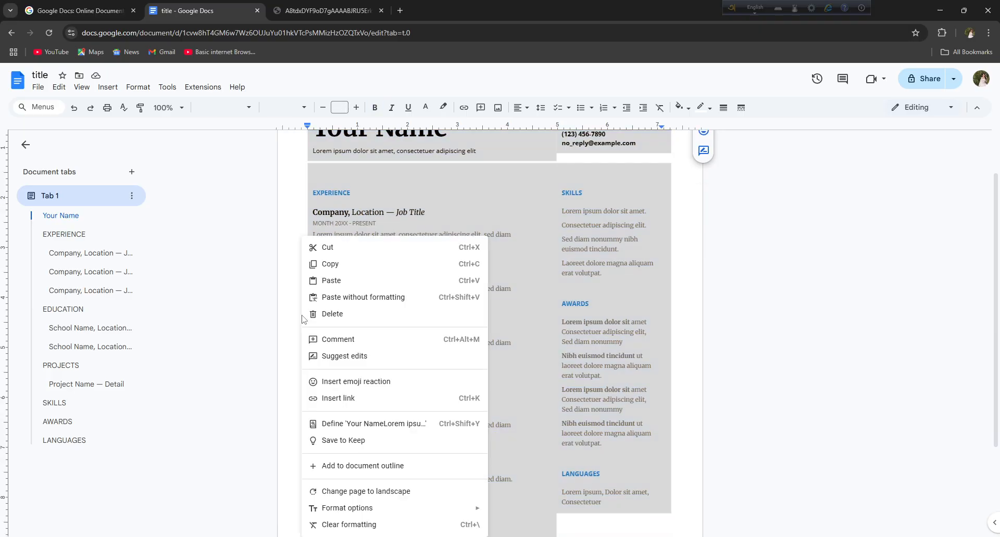
{"action": "left_click", "coordinate": [363, 248]}
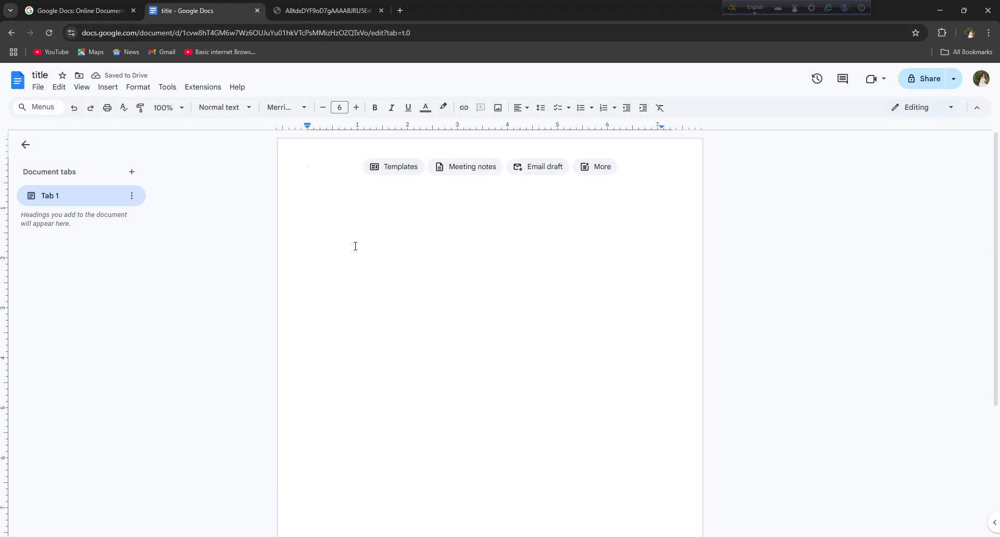
{"action": "scroll", "coordinate": [484, 297], "scroll_direction": "down", "scroll_amount": 1}
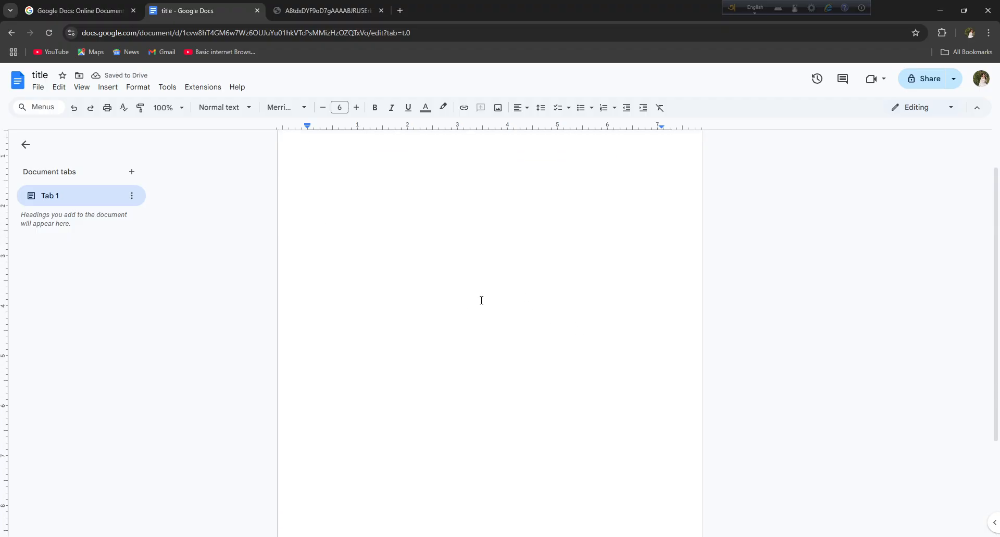
- Undo the cut of the resume content and replace the "Your Name" heading with "Check Description"
{"action": "key", "text": "ctrl+z"}
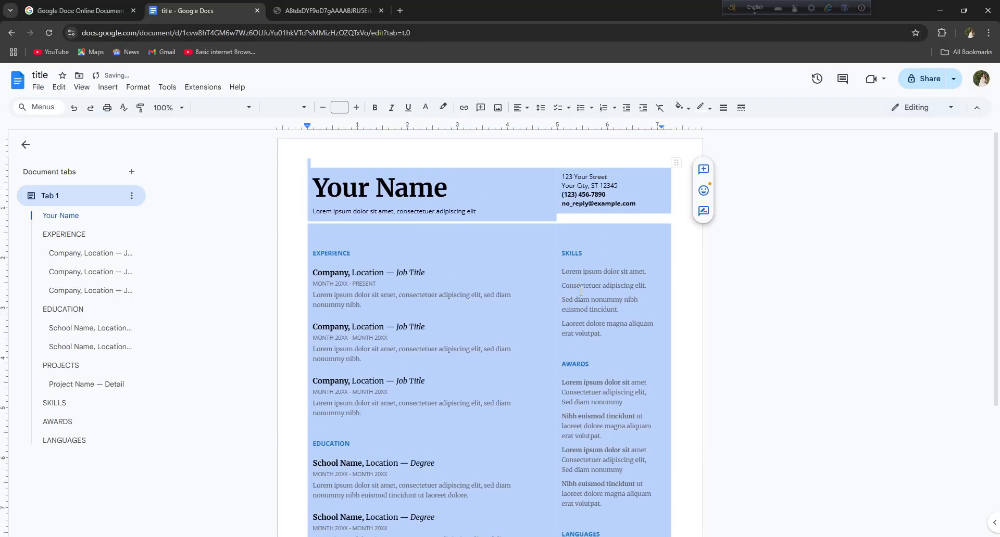
{"action": "left_click", "coordinate": [521, 295]}
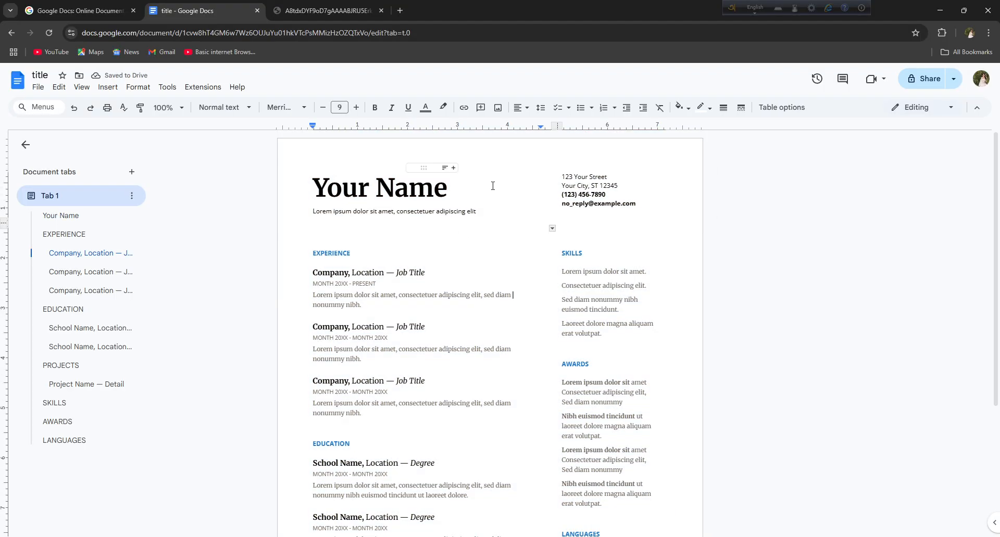
{"action": "left_click_drag", "start_coordinate": [481, 189], "coordinate": [263, 197]}
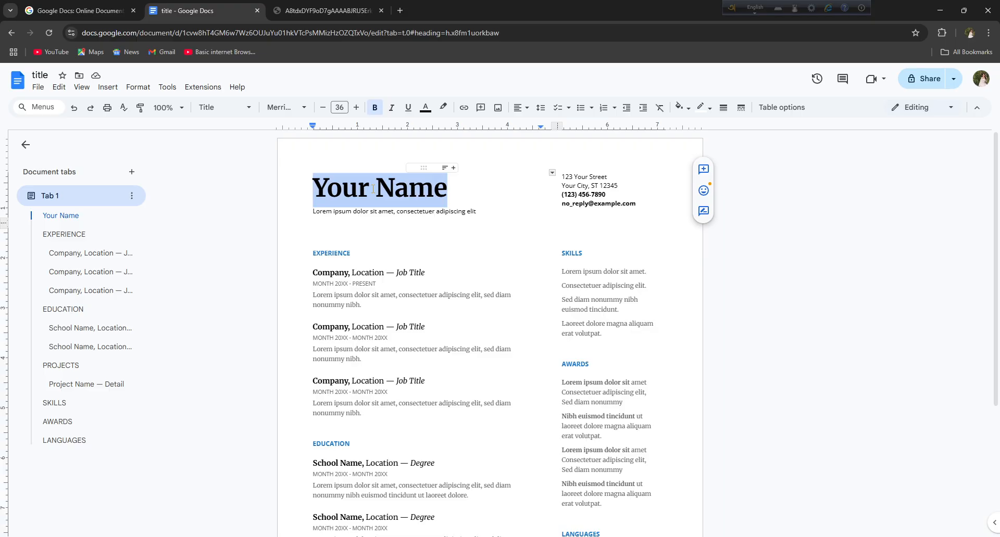
{"action": "type", "text": "Chec"}
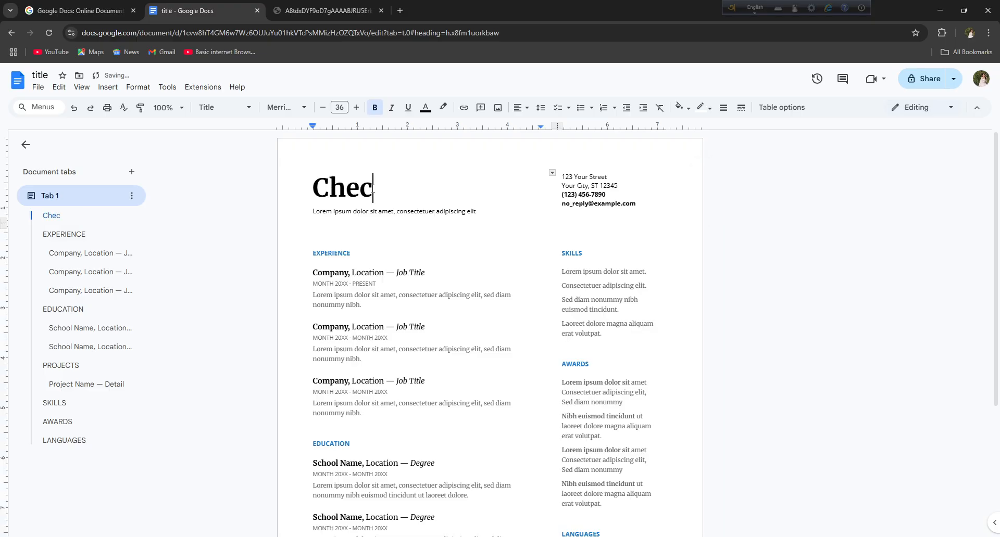
{"action": "type", "text": "k Des"}
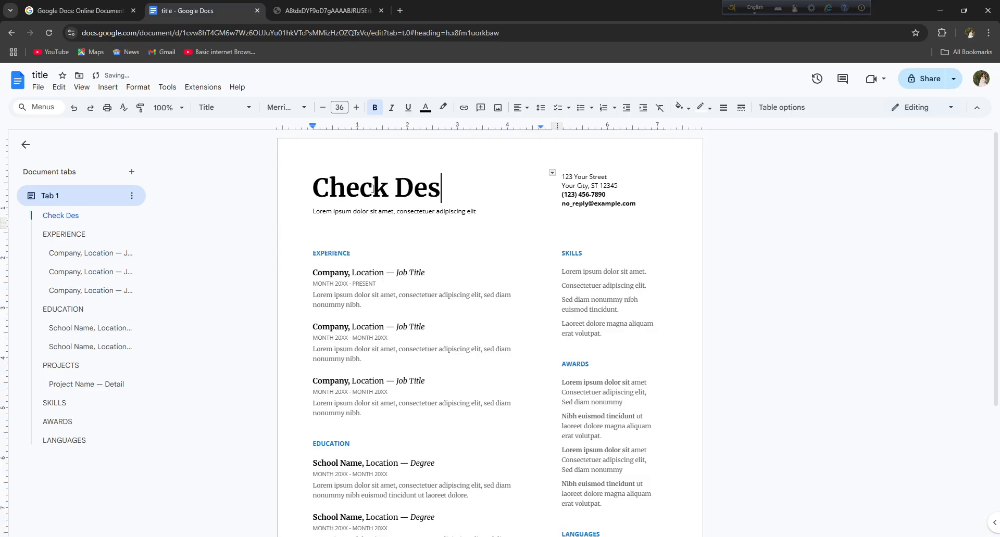
{"action": "type", "text": "criptiob"}
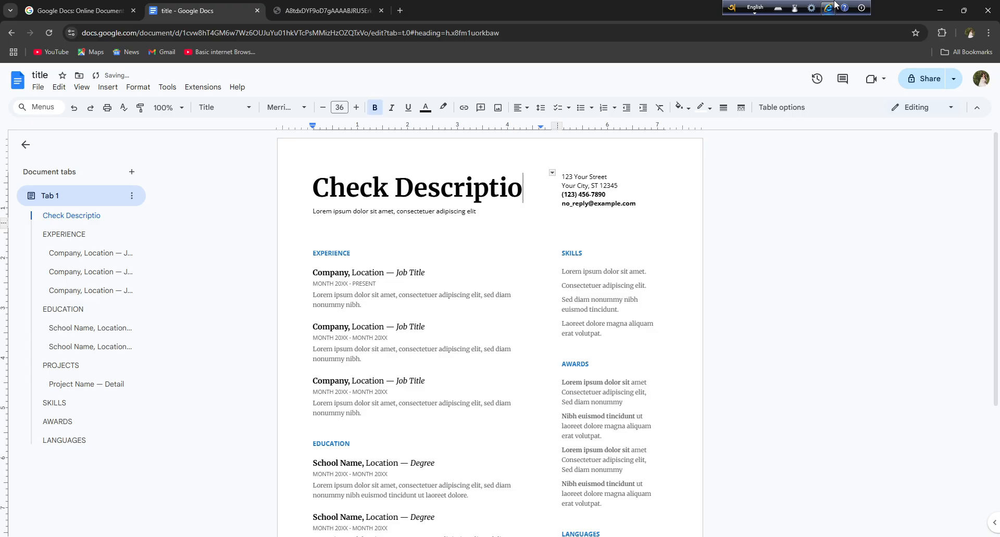
{"action": "type", "text": "n"}
{"action": "key", "text": "Return"}
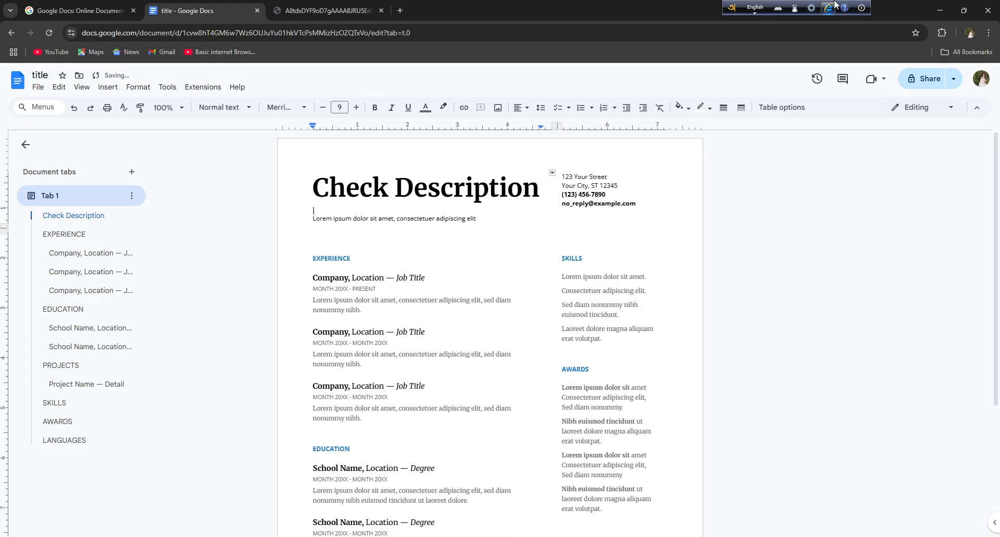
{"action": "key", "text": "BackSpace"}
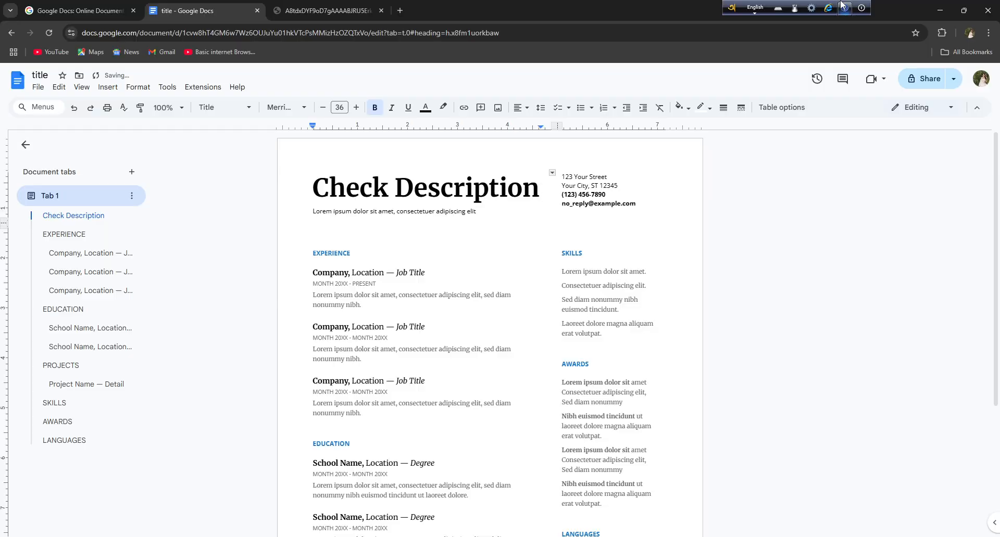
- Highlight the "Check Description" heading text in light cyan
{"action": "left_click", "coordinate": [156, 235]}
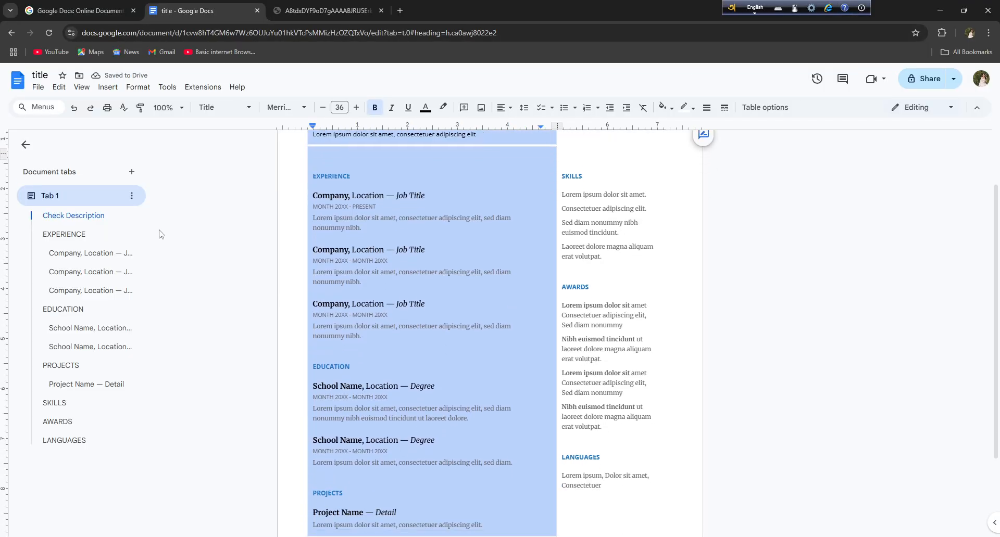
{"action": "scroll", "coordinate": [364, 203], "scroll_direction": "up", "scroll_amount": 3}
{"action": "double_click", "coordinate": [425, 182]}
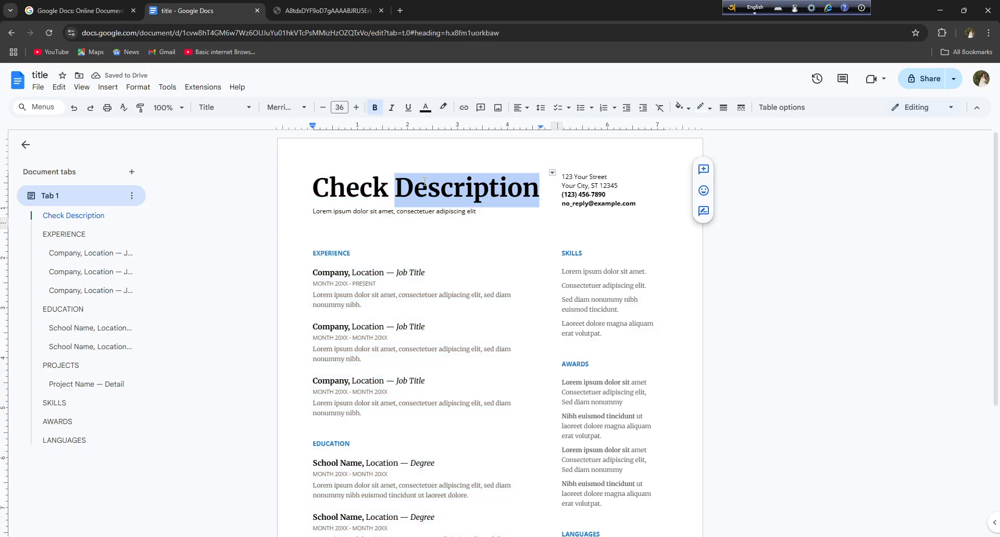
{"action": "left_click", "coordinate": [424, 183]}
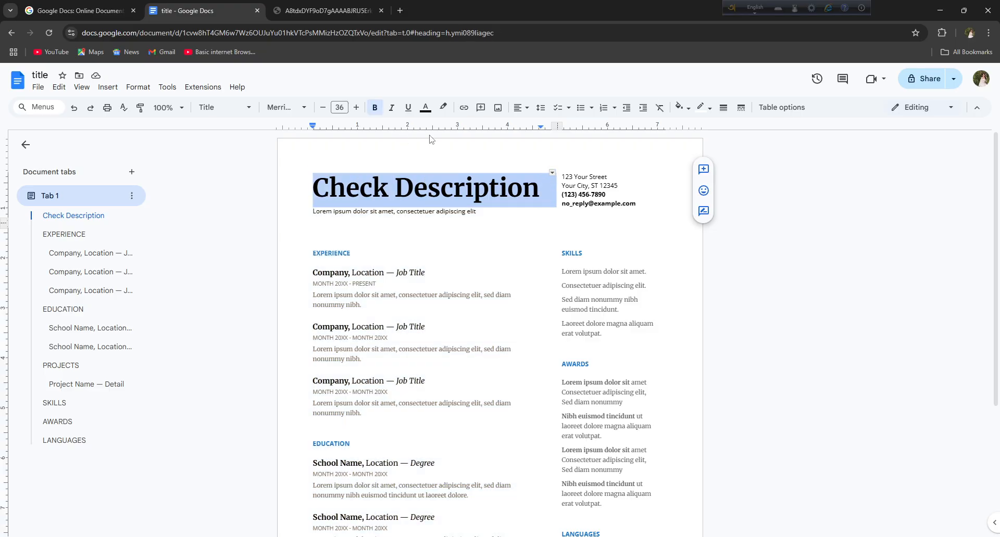
{"action": "left_click", "coordinate": [443, 107]}
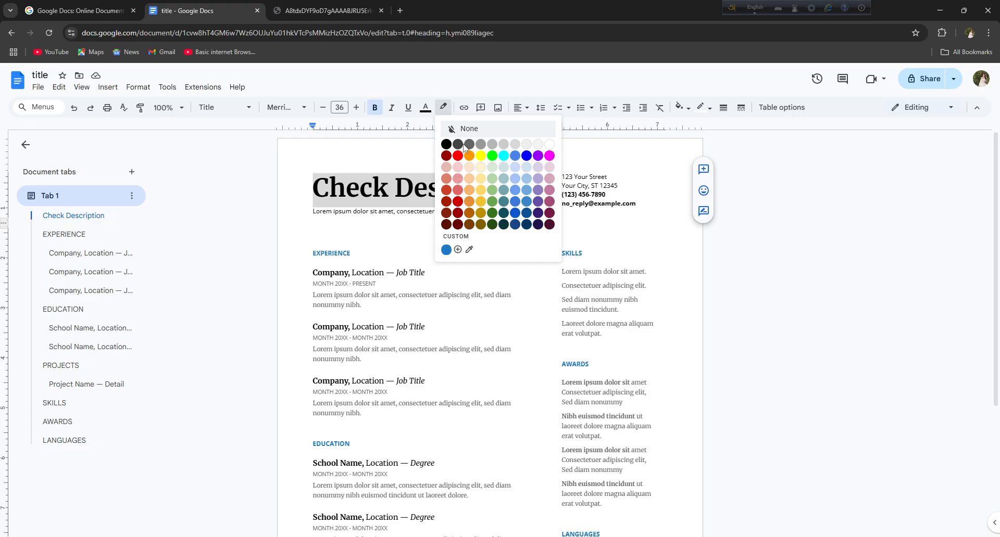
{"action": "left_click", "coordinate": [506, 170]}
{"action": "left_click", "coordinate": [469, 251]}
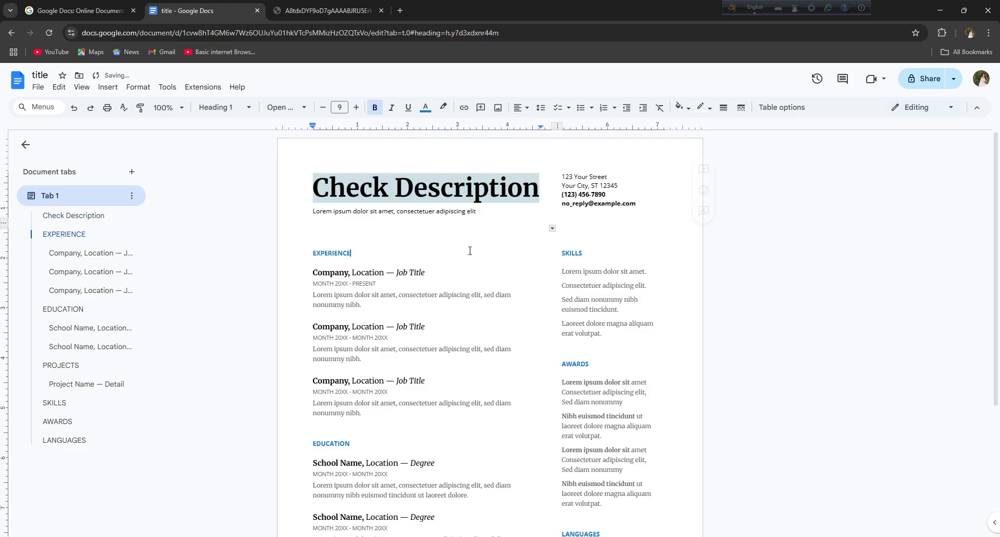
- Fill the table cell containing the "Check Description" heading with a light green background
{"action": "triple_click", "coordinate": [477, 198]}
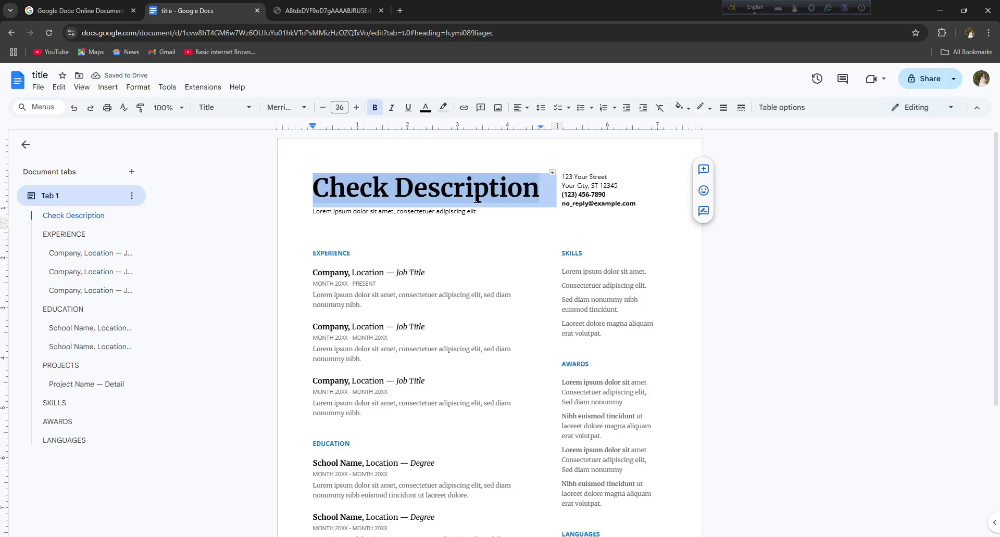
{"action": "left_click", "coordinate": [686, 109]}
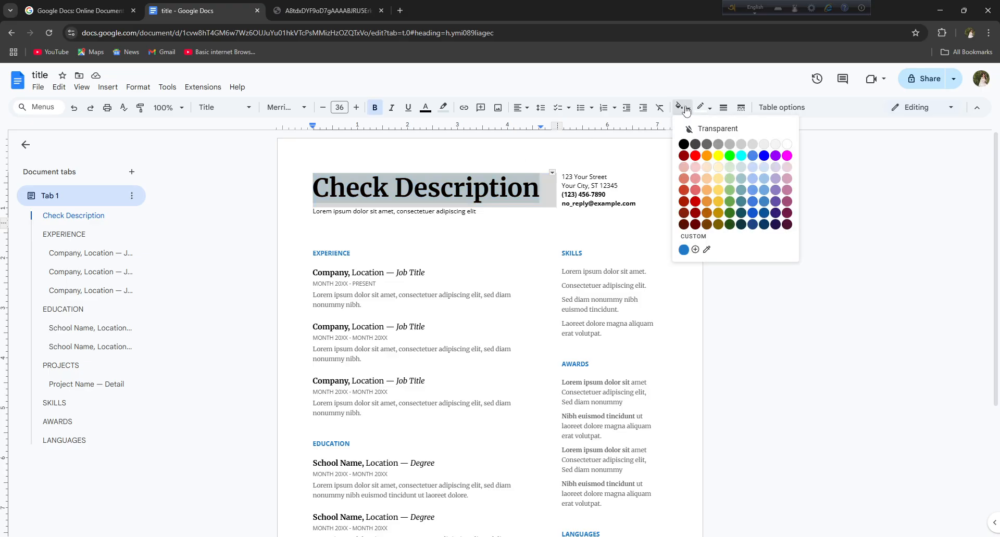
{"action": "left_click", "coordinate": [730, 189]}
{"action": "left_click", "coordinate": [545, 252]}
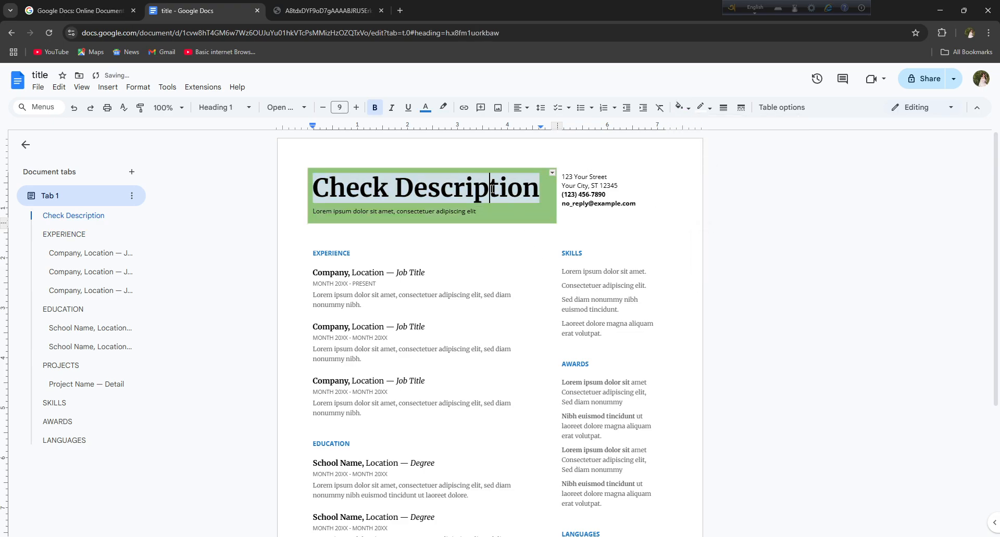
- Try yellow as the text color of the "Check Description" heading
{"action": "triple_click", "coordinate": [404, 179]}
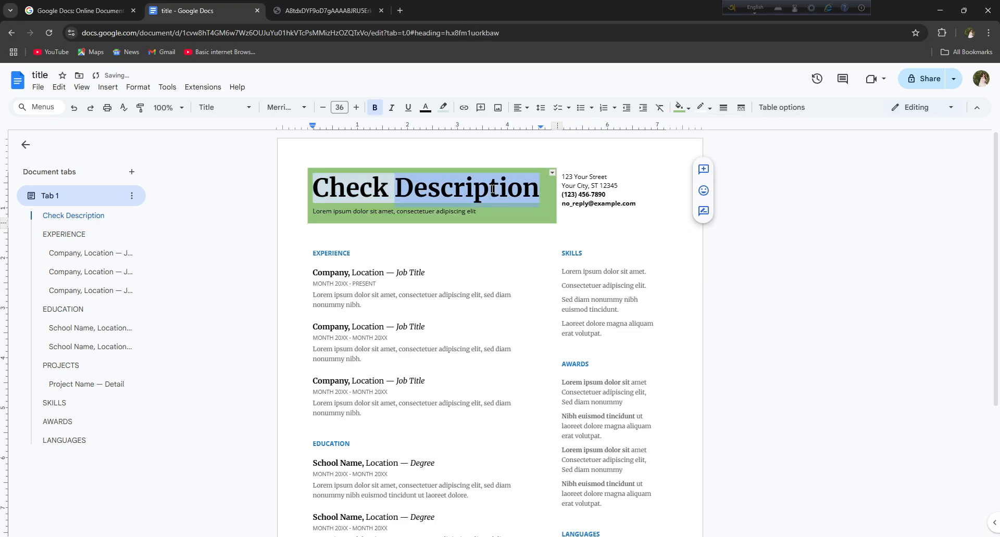
{"action": "left_click", "coordinate": [424, 108]}
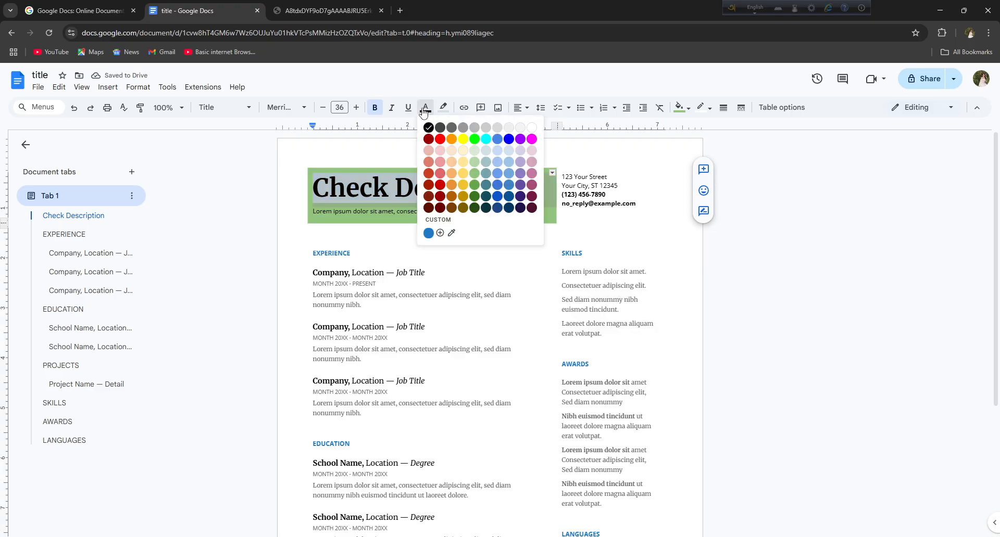
{"action": "left_click", "coordinate": [465, 139]}
{"action": "left_click", "coordinate": [408, 163]}
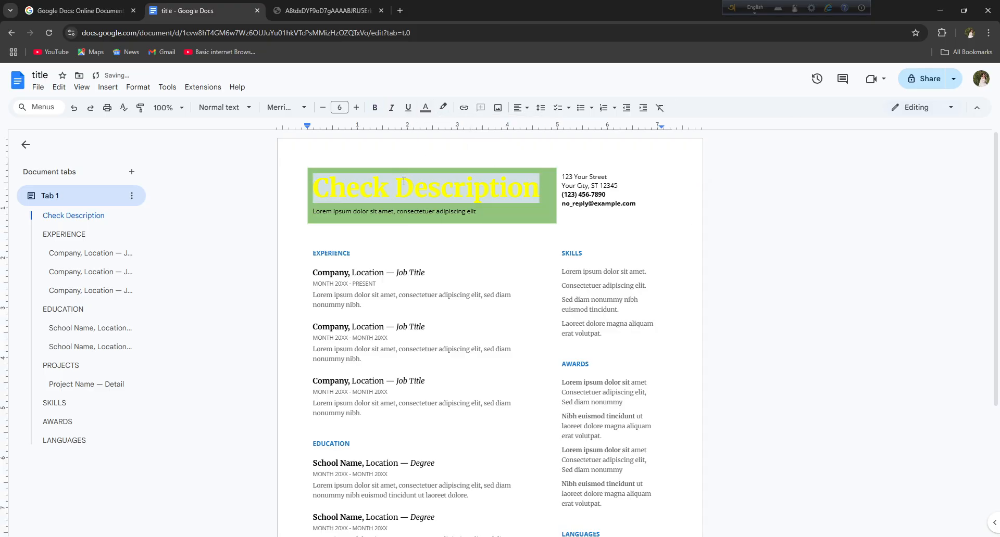
- Set the text color of the "Check Description" heading to dark purple
{"action": "triple_click", "coordinate": [404, 181]}
{"action": "left_click", "coordinate": [426, 107]}
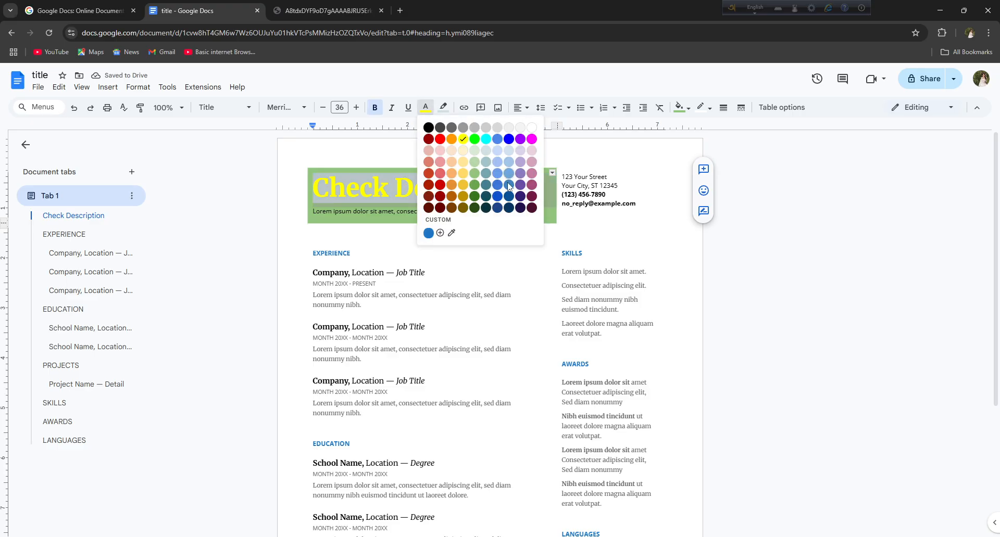
{"action": "left_click", "coordinate": [521, 208]}
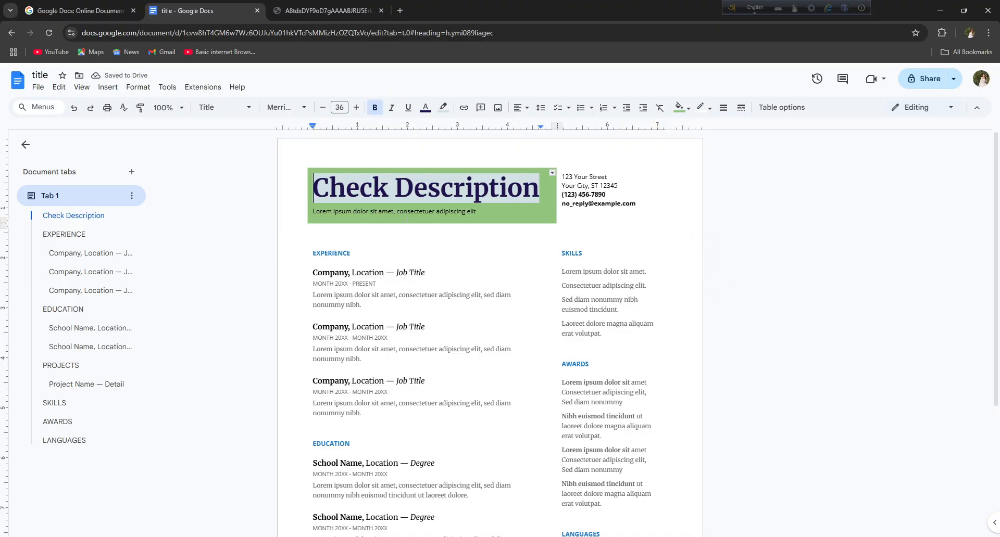
- Insert the image "Beige Mockup Free Download Email Newsletter" from the computer's Downloads folder after "Sed diam nonummy nibh" in the Skills section
{"action": "left_click", "coordinate": [108, 87]}
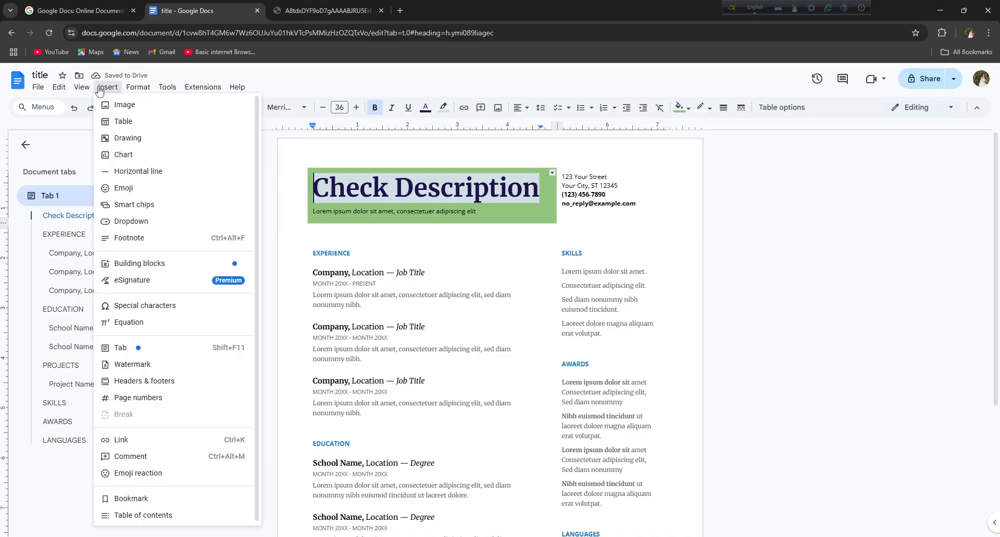
{"action": "left_click", "coordinate": [951, 304]}
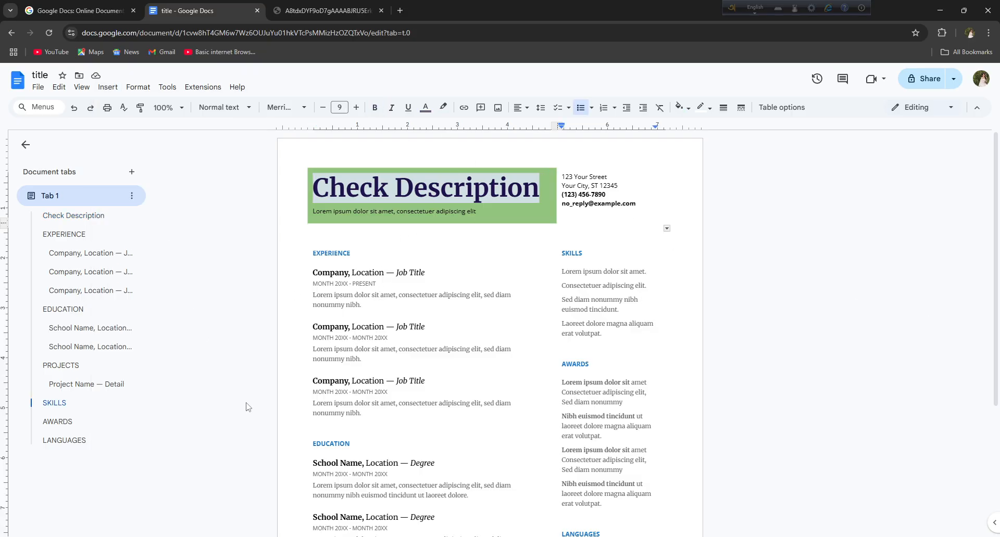
{"action": "left_click", "coordinate": [114, 89]}
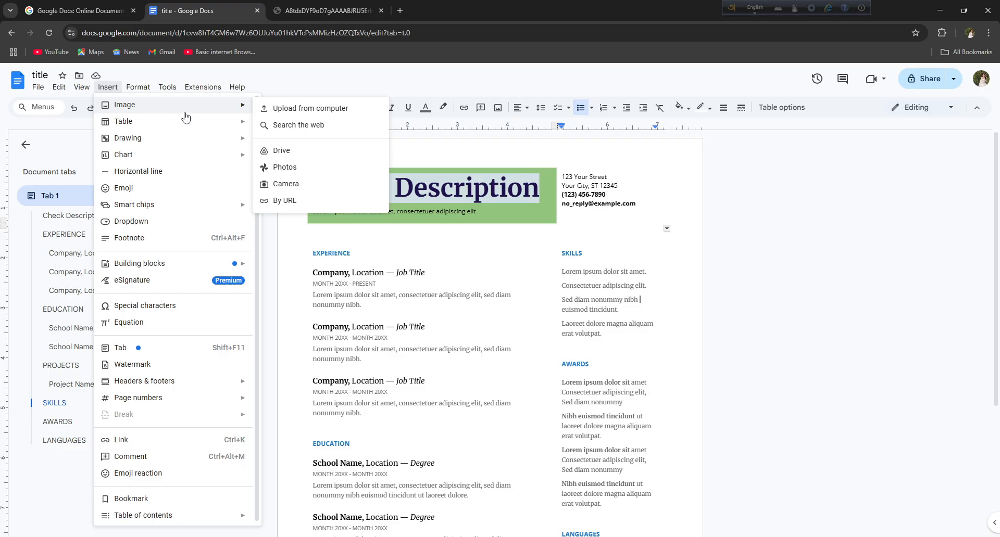
{"action": "mouse_move", "coordinate": [231, 104]}
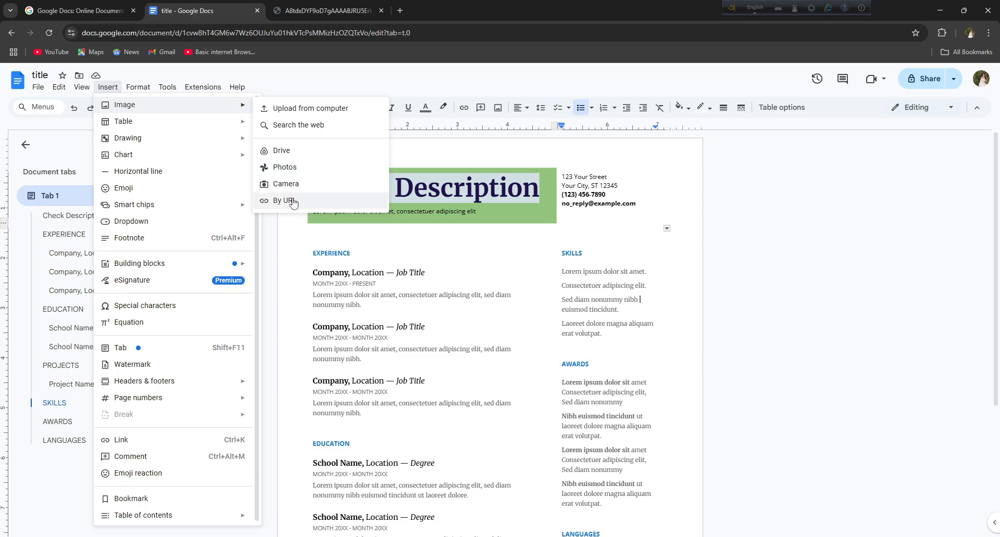
{"action": "left_click", "coordinate": [310, 109]}
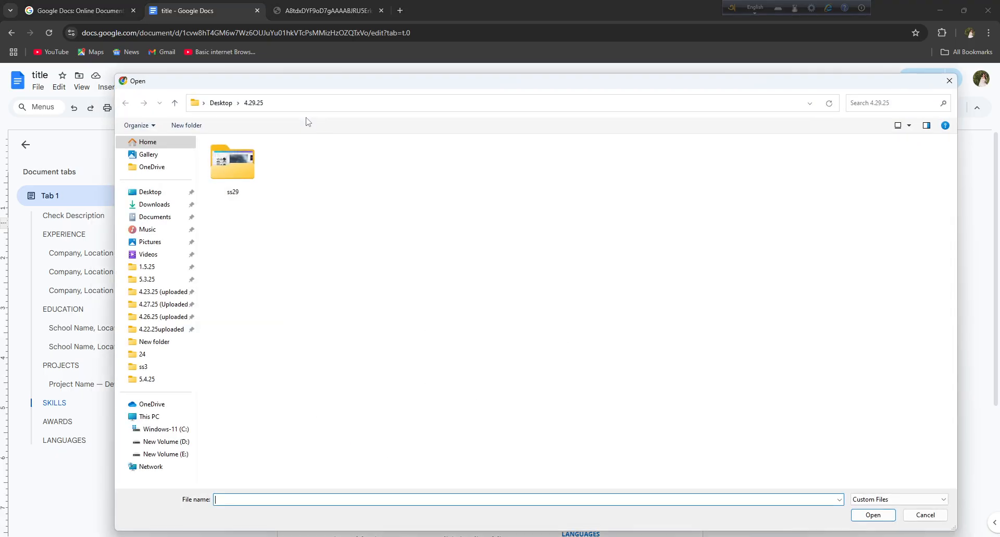
{"action": "left_click", "coordinate": [157, 204]}
{"action": "left_click", "coordinate": [232, 171]}
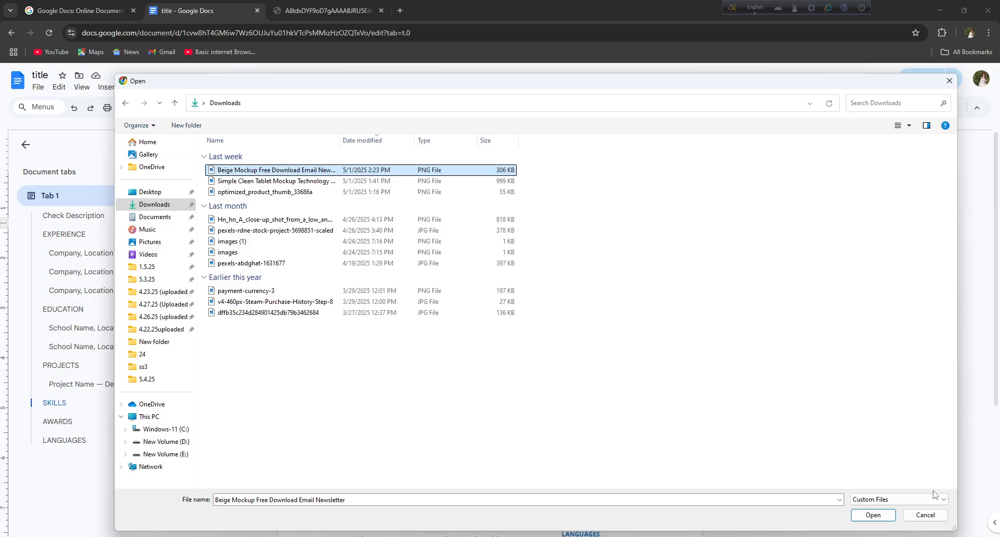
{"action": "left_click", "coordinate": [867, 517]}
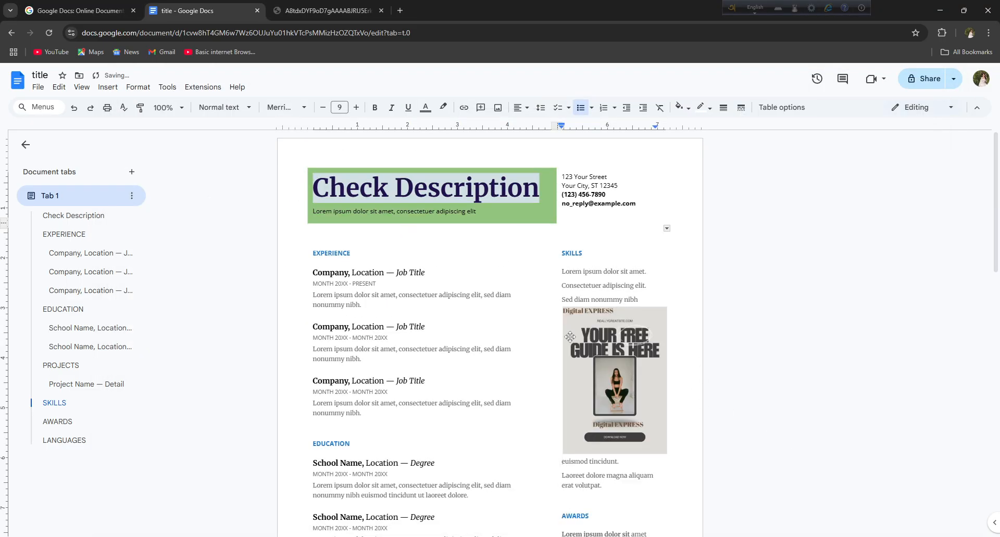
- Resize the inserted image to fit within the Skills column and set its text wrapping to Break text
{"action": "left_click", "coordinate": [609, 370]}
{"action": "scroll", "coordinate": [582, 361], "scroll_direction": "down", "scroll_amount": 1}
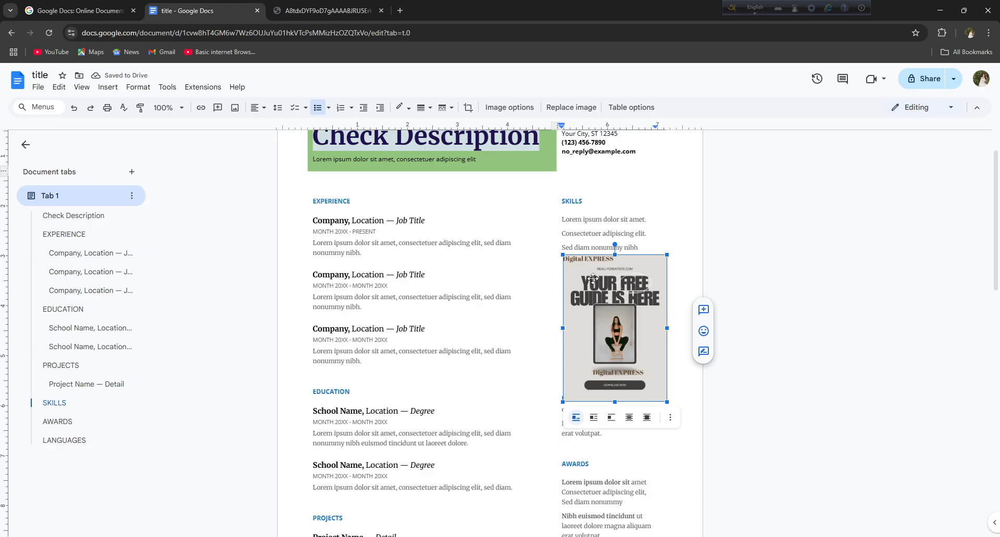
{"action": "left_click_drag", "start_coordinate": [563, 255], "coordinate": [525, 201]}
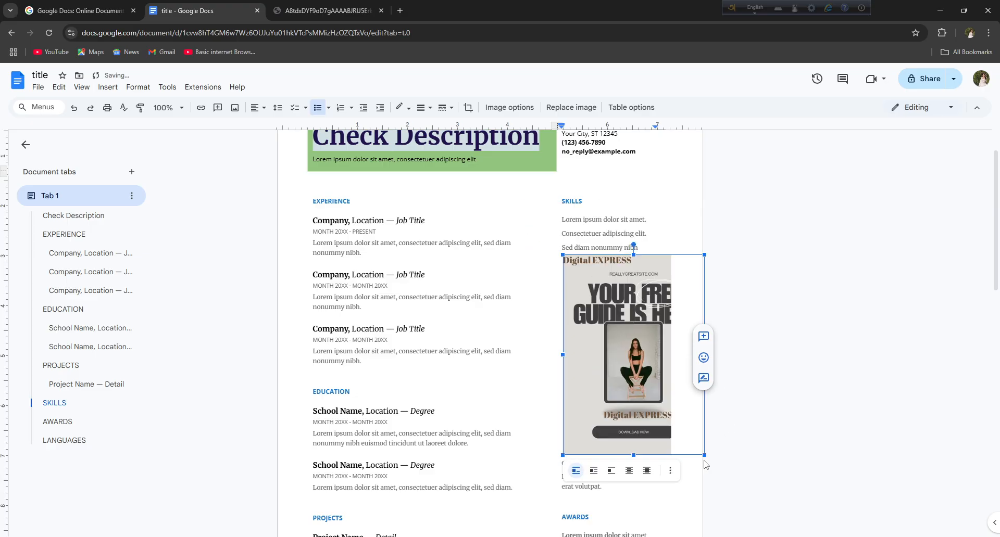
{"action": "left_click_drag", "start_coordinate": [704, 457], "coordinate": [662, 395]}
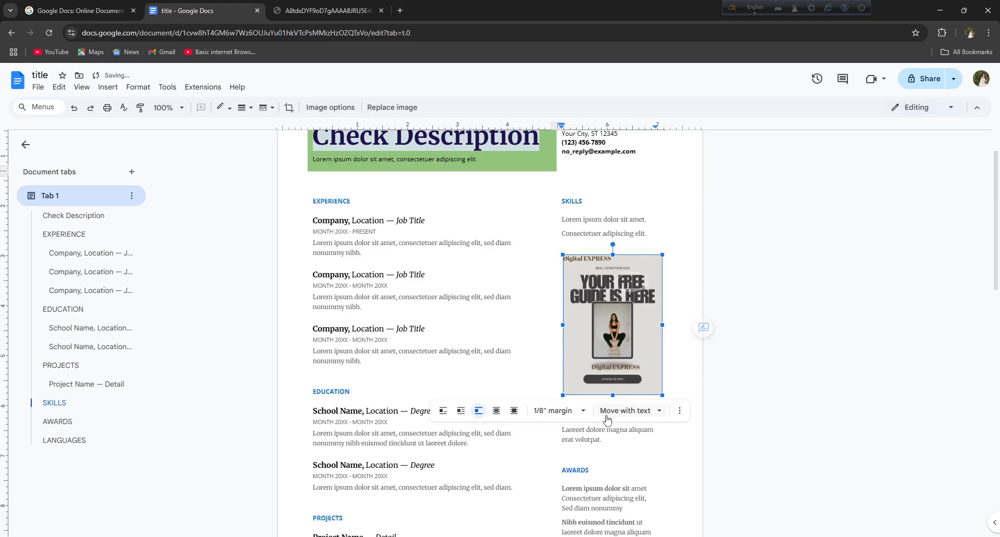
- Try fixing the image's position on the page and undo the change
{"action": "left_click", "coordinate": [611, 411]}
{"action": "left_click", "coordinate": [618, 414]}
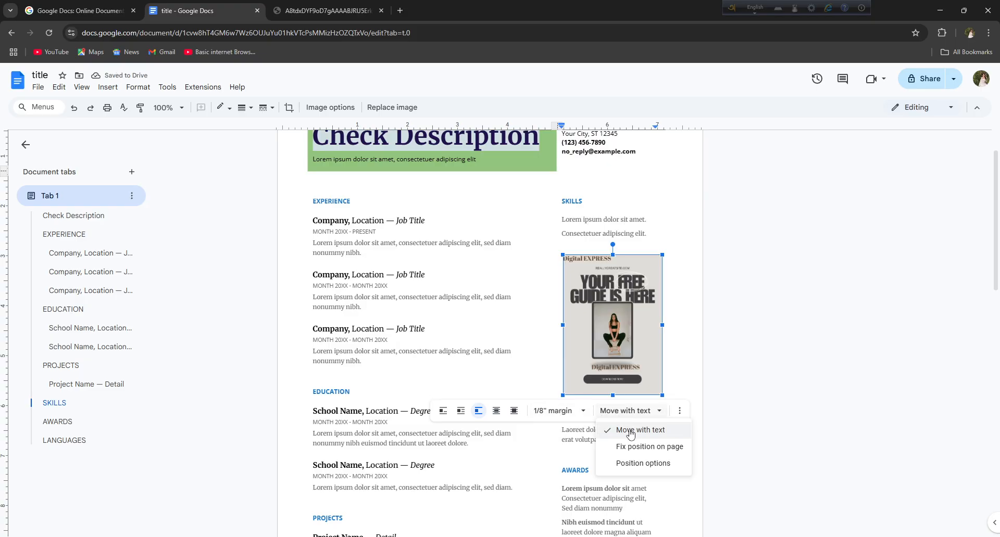
{"action": "left_click", "coordinate": [629, 453]}
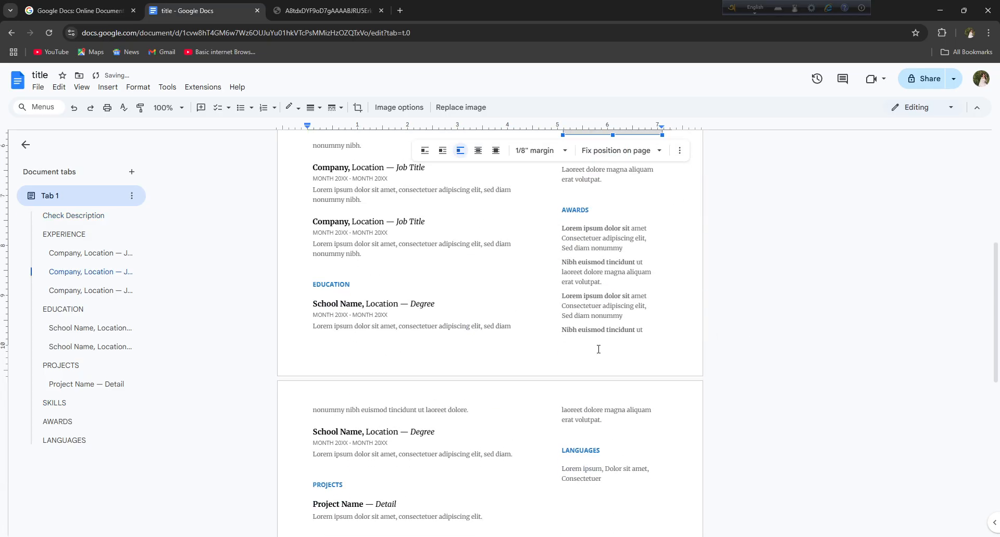
{"action": "left_click", "coordinate": [516, 321]}
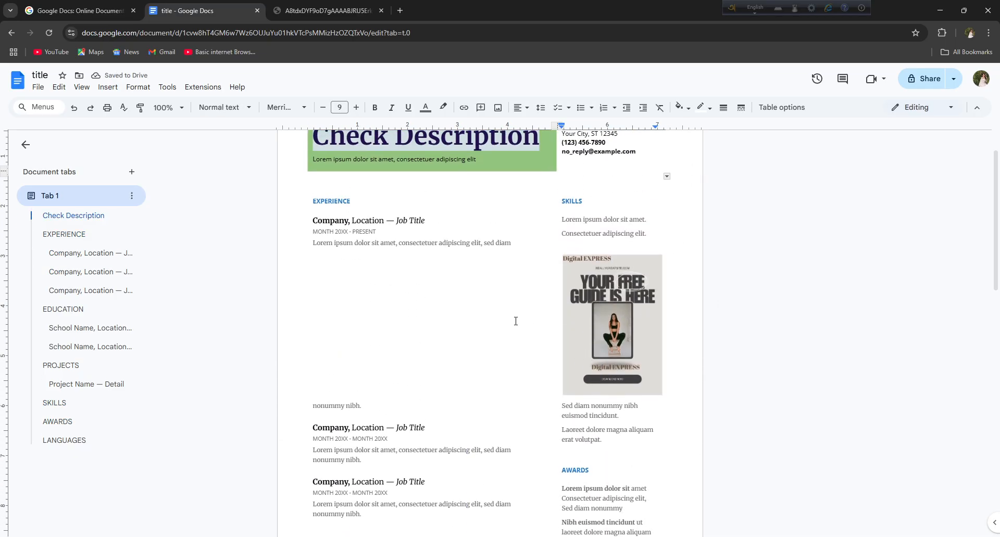
{"action": "key", "text": "ctrl+z"}
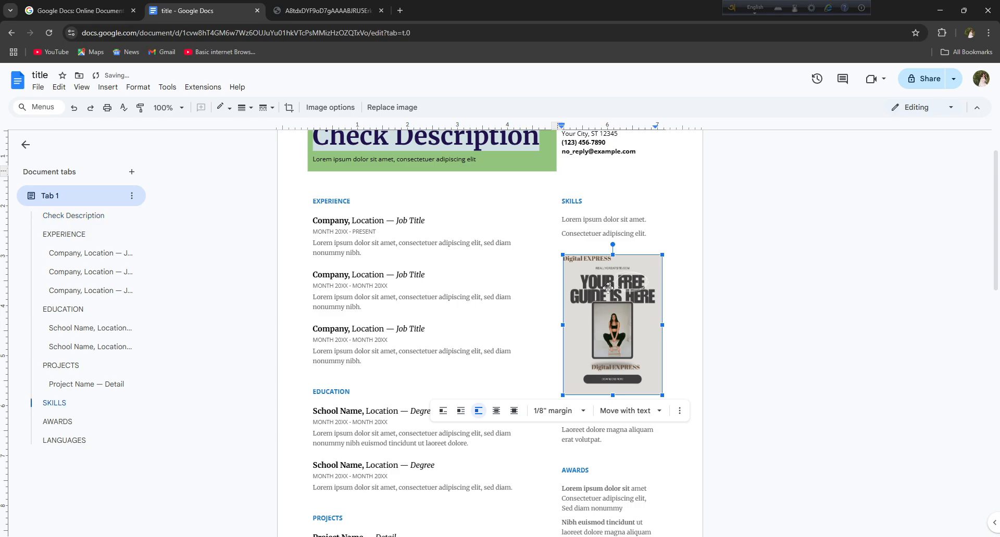
- Set the Skills image's text wrapping to Wrap text on the left only and close the image options
{"action": "right_click", "coordinate": [608, 288]}
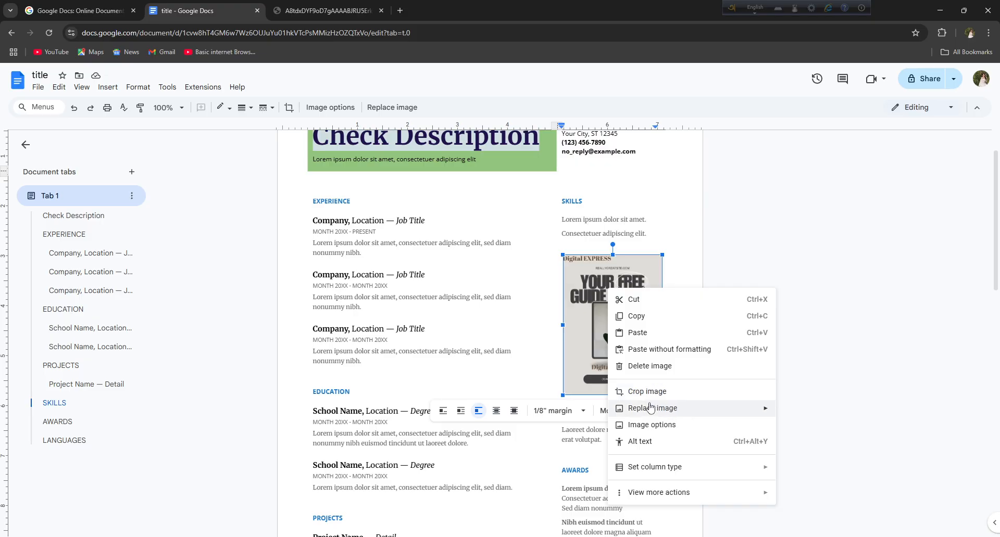
{"action": "mouse_move", "coordinate": [650, 407]}
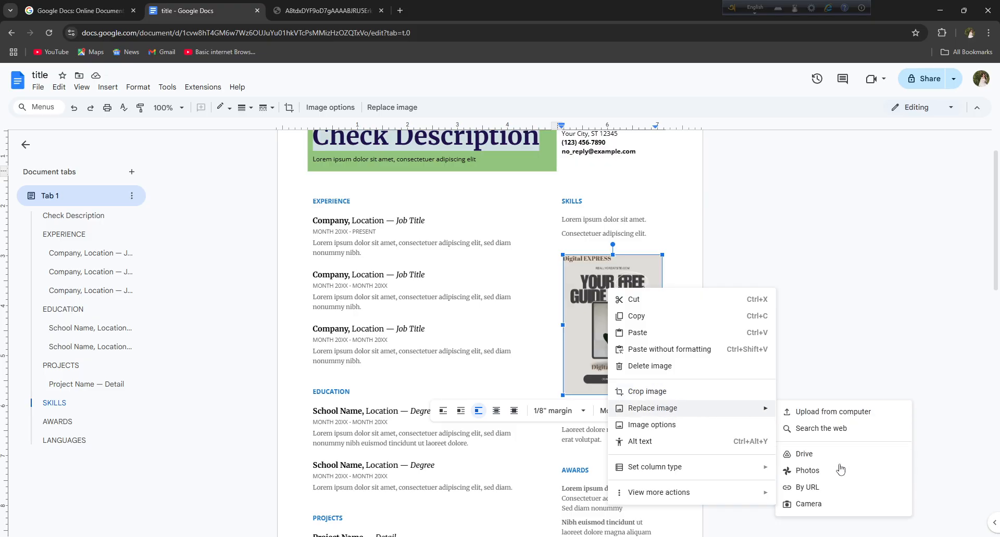
{"action": "left_click", "coordinate": [675, 431]}
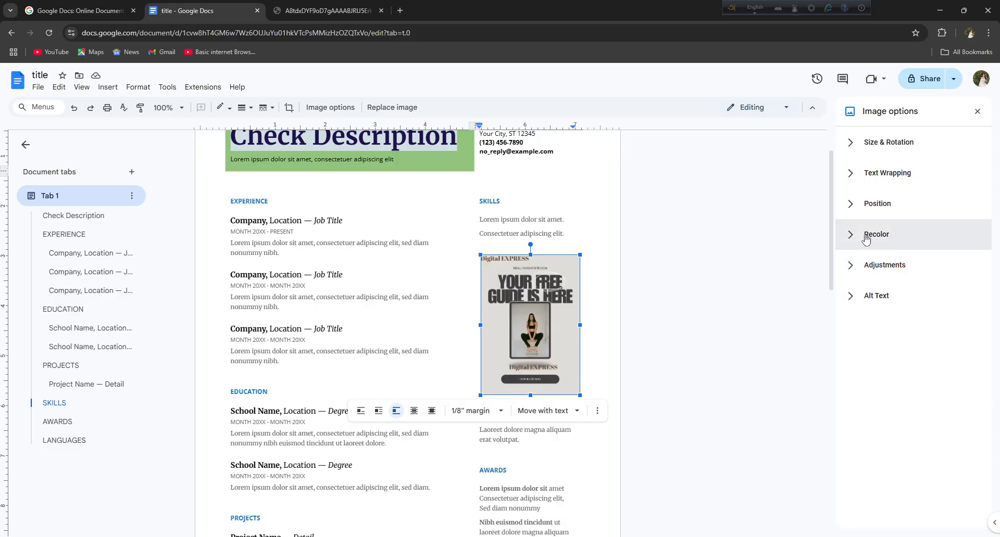
{"action": "left_click", "coordinate": [880, 174]}
{"action": "left_click", "coordinate": [892, 219]}
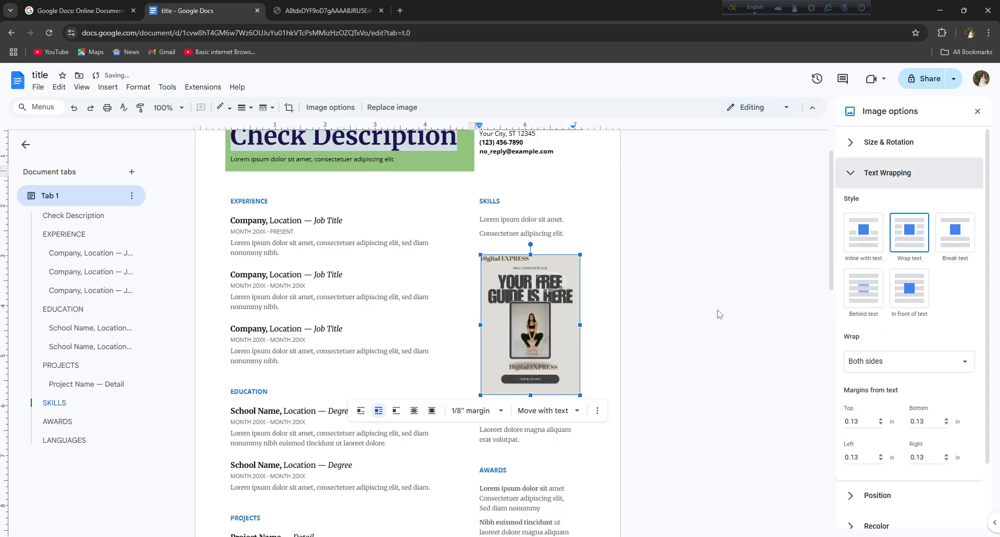
{"action": "left_click", "coordinate": [896, 369]}
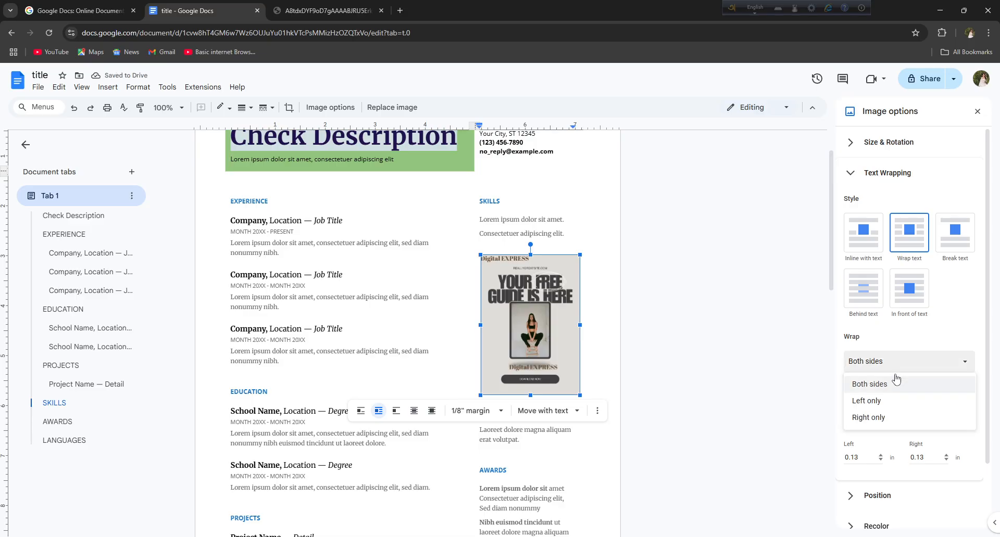
{"action": "left_click", "coordinate": [873, 404]}
{"action": "left_click", "coordinate": [729, 378]}
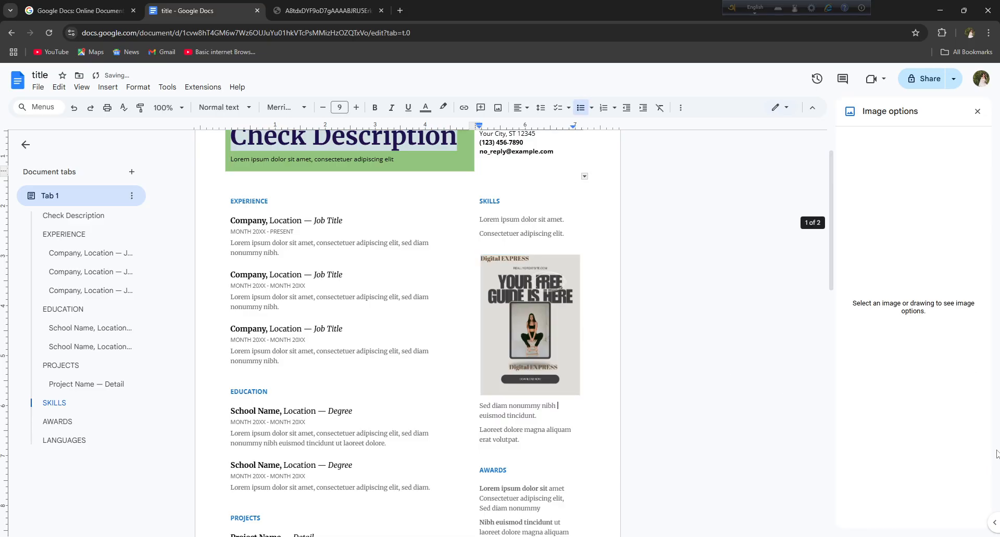
{"action": "left_click", "coordinate": [977, 112]}
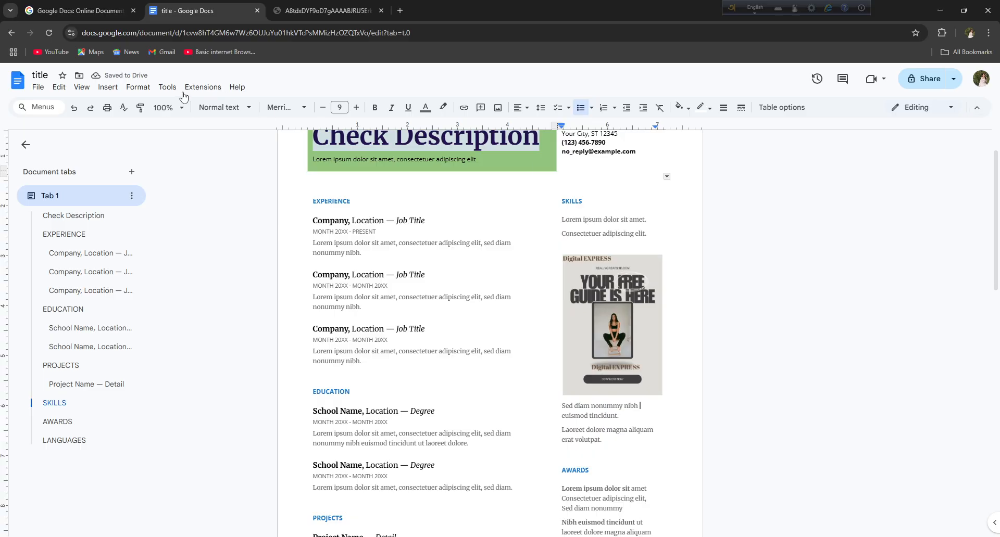
- Insert a bar chart after "Sed diam nonummy nibh" in the Skills section
{"action": "left_click", "coordinate": [107, 88]}
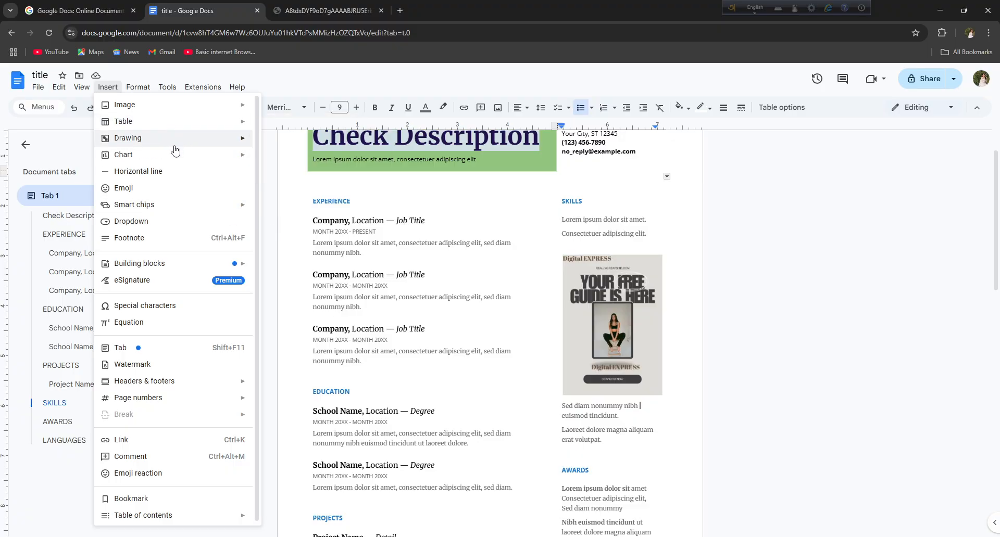
{"action": "mouse_move", "coordinate": [179, 155]}
{"action": "left_click", "coordinate": [265, 158]}
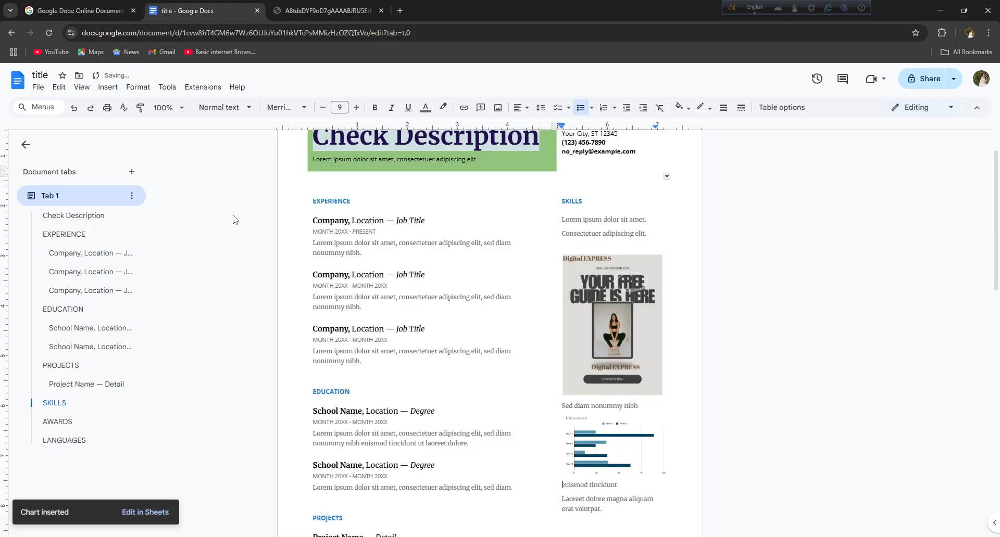
{"action": "scroll", "coordinate": [710, 411], "scroll_direction": "down", "scroll_amount": 2}
{"action": "left_click", "coordinate": [601, 339]}
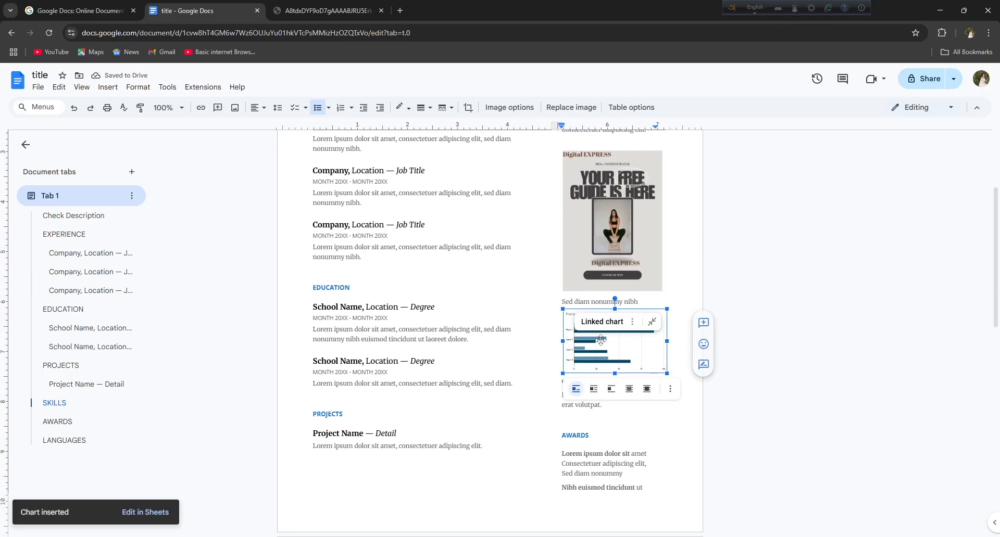
{"action": "key", "text": "ctrl+a"}
{"action": "scroll", "coordinate": [581, 343], "scroll_direction": "down", "scroll_amount": 4}
{"action": "left_click", "coordinate": [833, 281]}
{"action": "scroll", "coordinate": [615, 314], "scroll_direction": "up", "scroll_amount": 3}
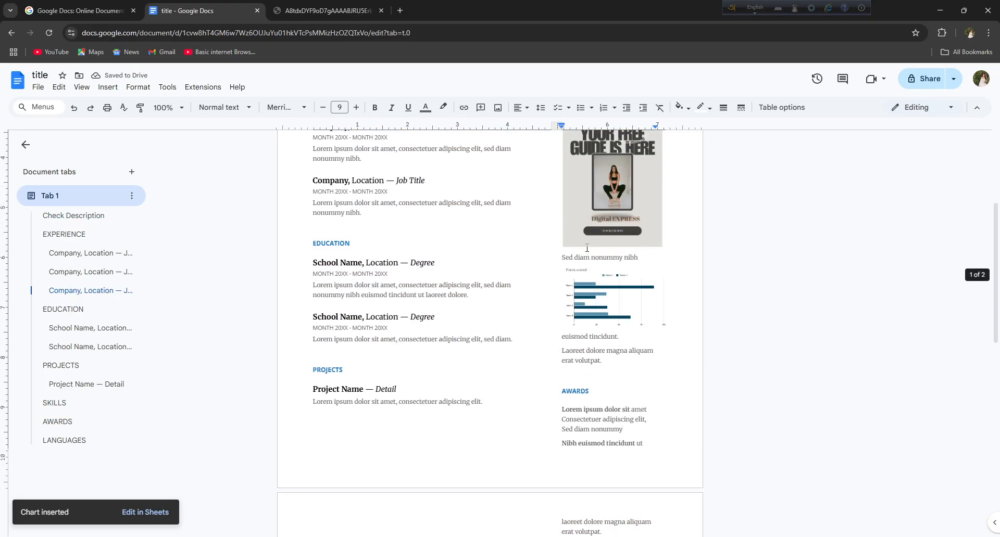
{"action": "left_click", "coordinate": [614, 302]}
{"action": "scroll", "coordinate": [572, 313], "scroll_direction": "down", "scroll_amount": 3}
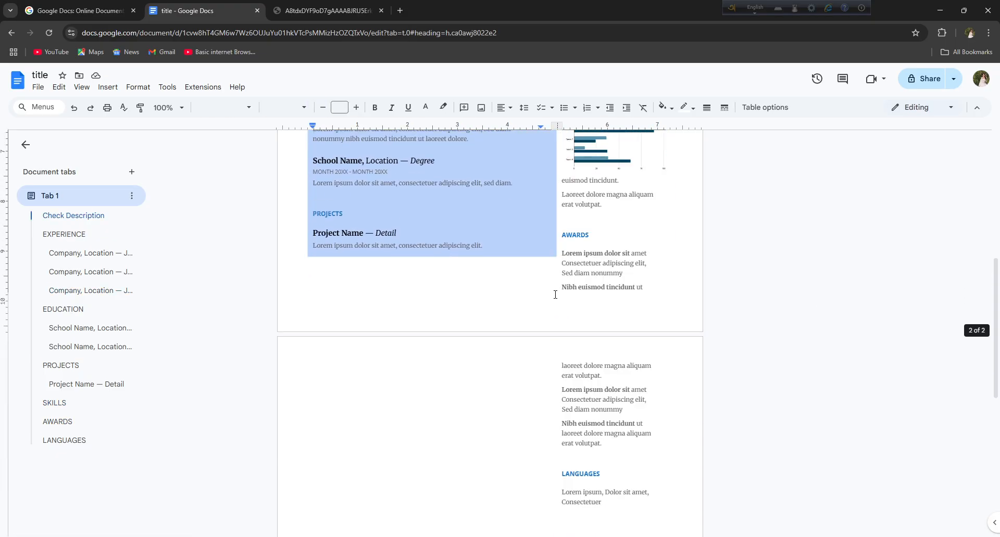
{"action": "left_click", "coordinate": [859, 235]}
{"action": "scroll", "coordinate": [703, 271], "scroll_direction": "up", "scroll_amount": 3}
- Adjust the bar chart's appearance to 90% opacity, 42% brightness and 4% contrast
{"action": "left_click", "coordinate": [631, 302]}
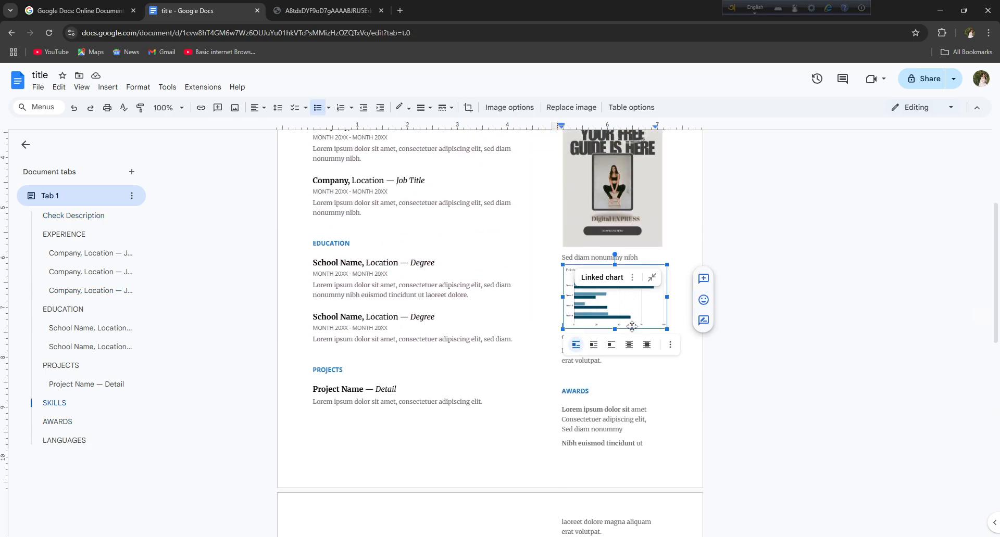
{"action": "left_click", "coordinate": [670, 345]}
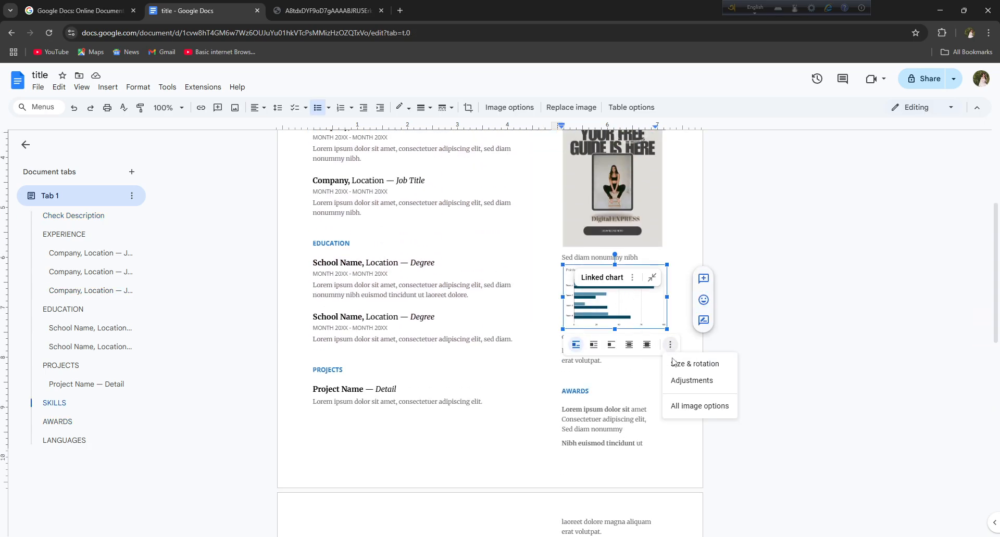
{"action": "left_click", "coordinate": [687, 383]}
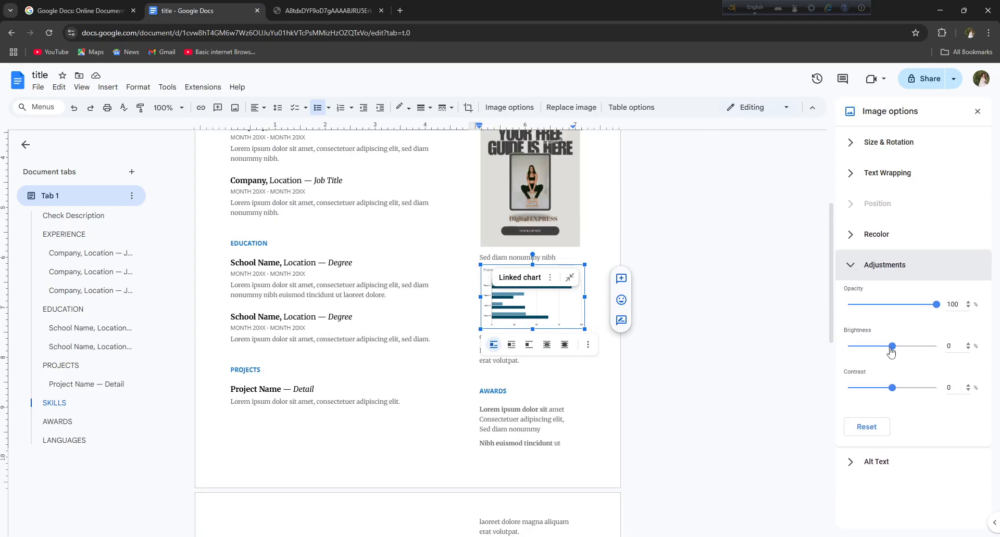
{"action": "mouse_move", "coordinate": [891, 353]}
{"action": "left_mouse_down"}
{"action": "mouse_move", "coordinate": [868, 351]}
{"action": "mouse_move", "coordinate": [910, 356]}
{"action": "left_mouse_up"}
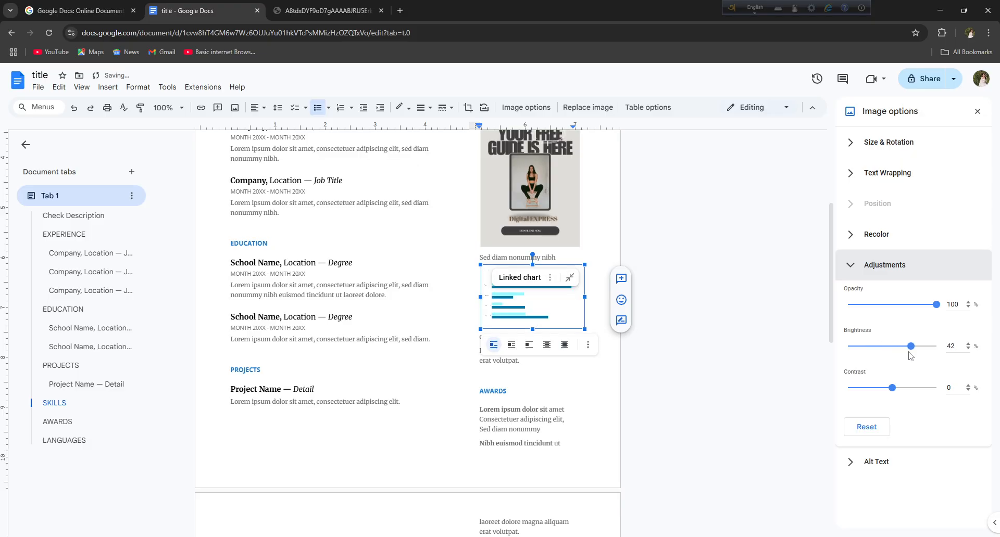
{"action": "left_click", "coordinate": [927, 305]}
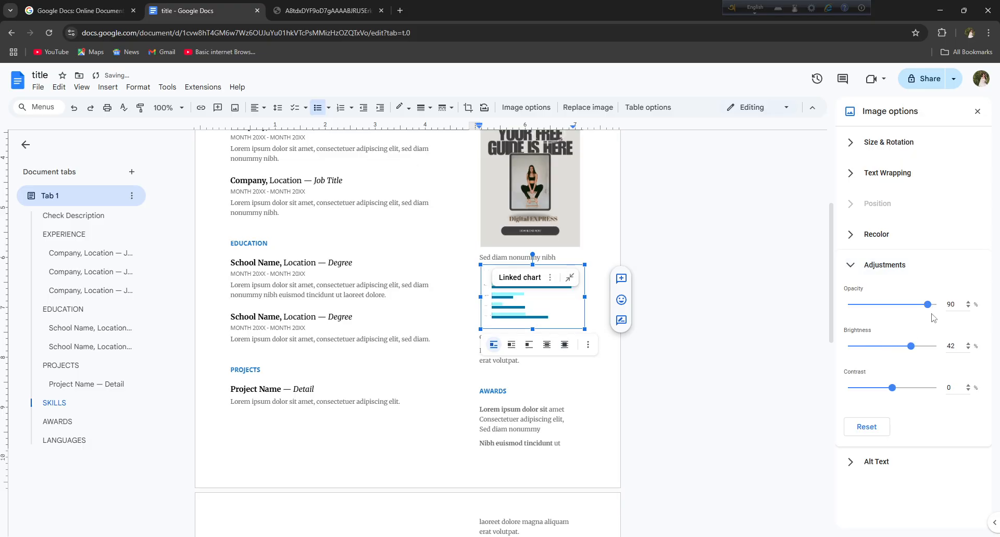
{"action": "left_click", "coordinate": [888, 388]}
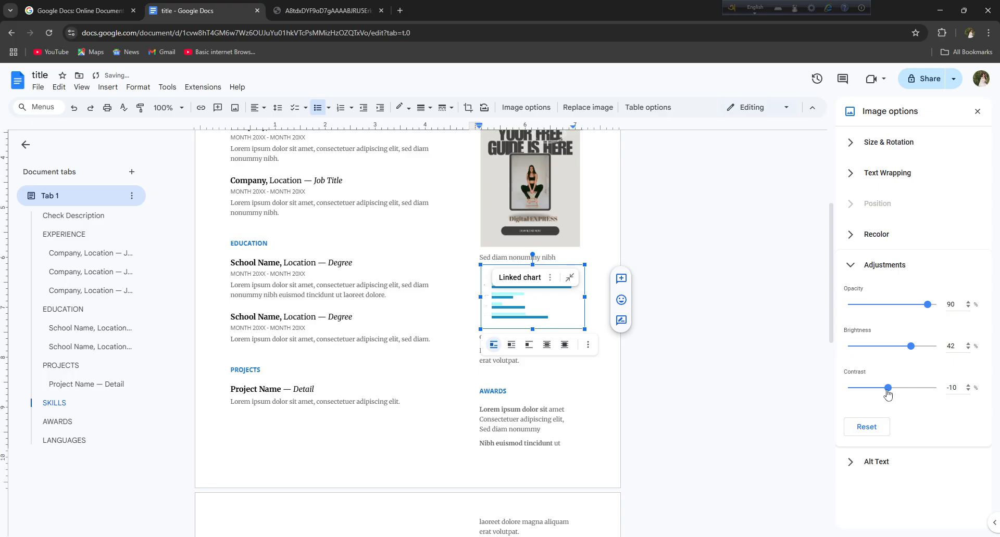
{"action": "left_click_drag", "start_coordinate": [888, 388], "coordinate": [894, 388]}
{"action": "left_click", "coordinate": [681, 355]}
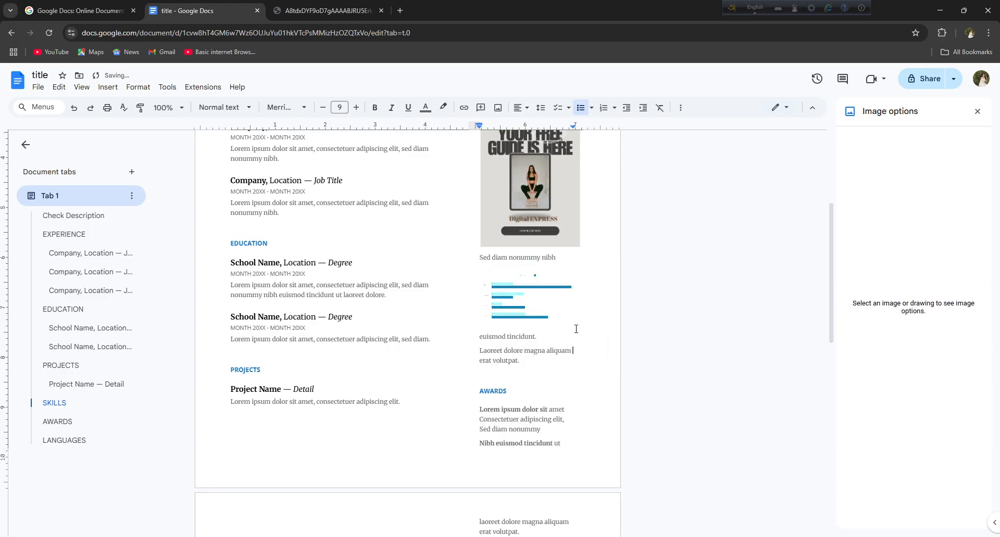
- Unlink the bar chart from its source spreadsheet
{"action": "left_click", "coordinate": [549, 310]}
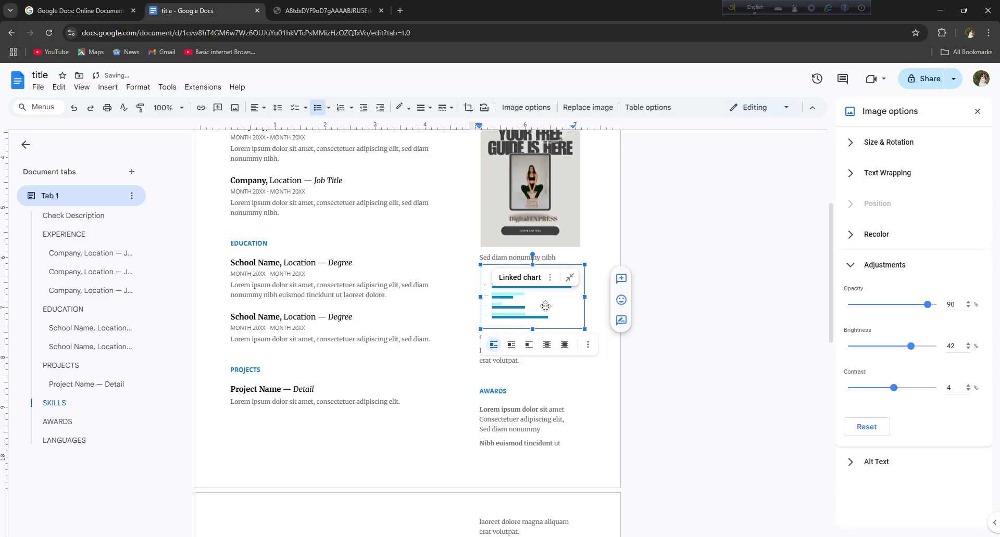
{"action": "left_click", "coordinate": [549, 278]}
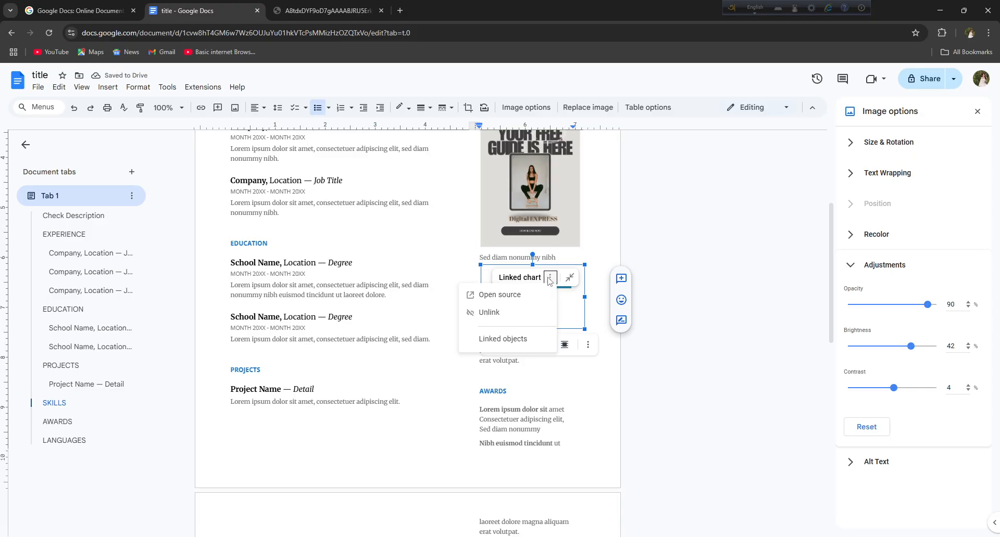
{"action": "left_click", "coordinate": [504, 312]}
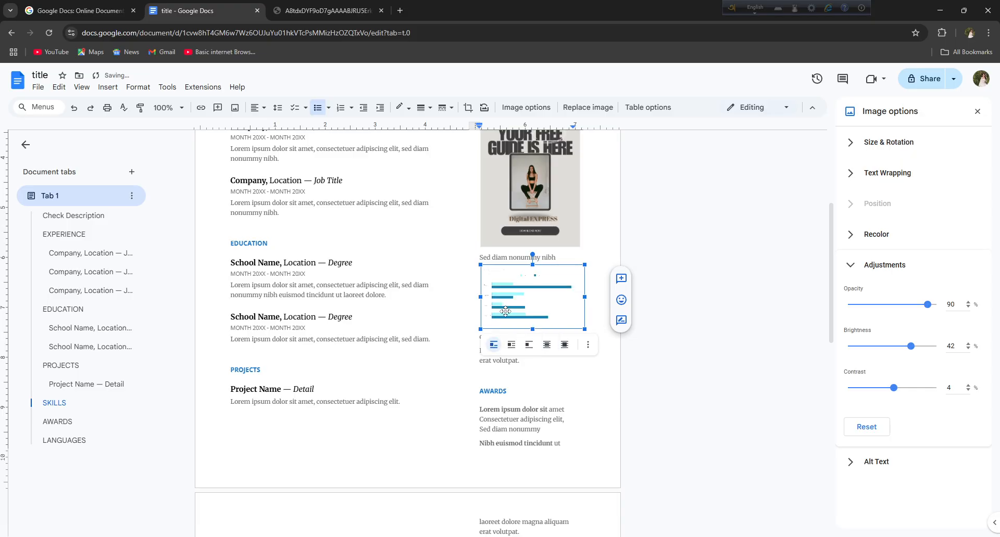
- Try distributing the layout table's rows evenly and undo the change
{"action": "right_click", "coordinate": [553, 299]}
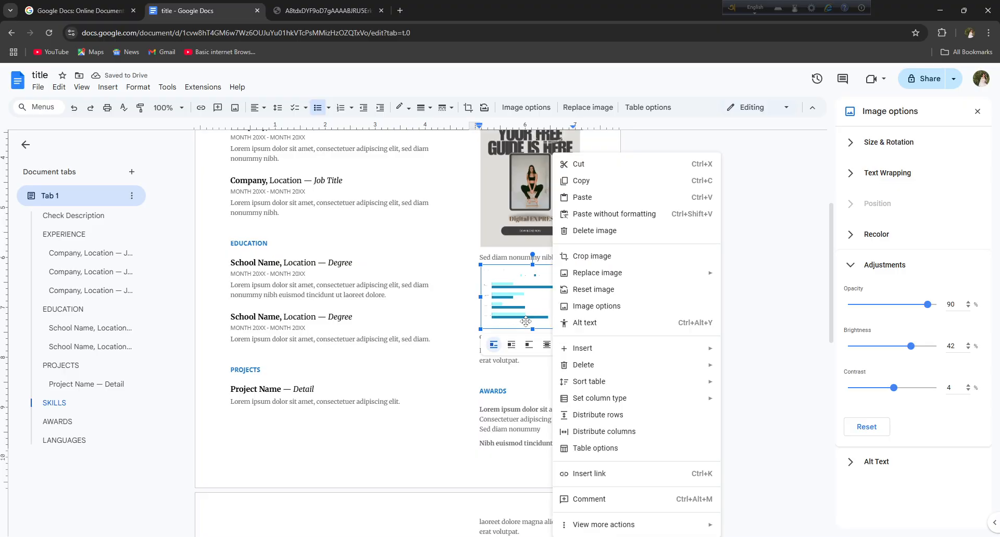
{"action": "left_click", "coordinate": [593, 415]}
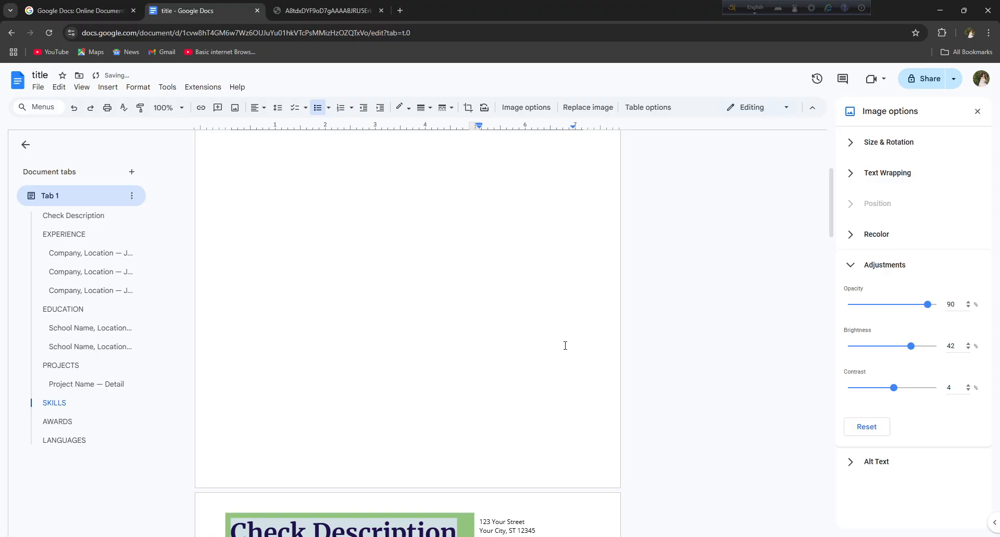
{"action": "scroll", "coordinate": [565, 345], "scroll_direction": "down", "scroll_amount": 15}
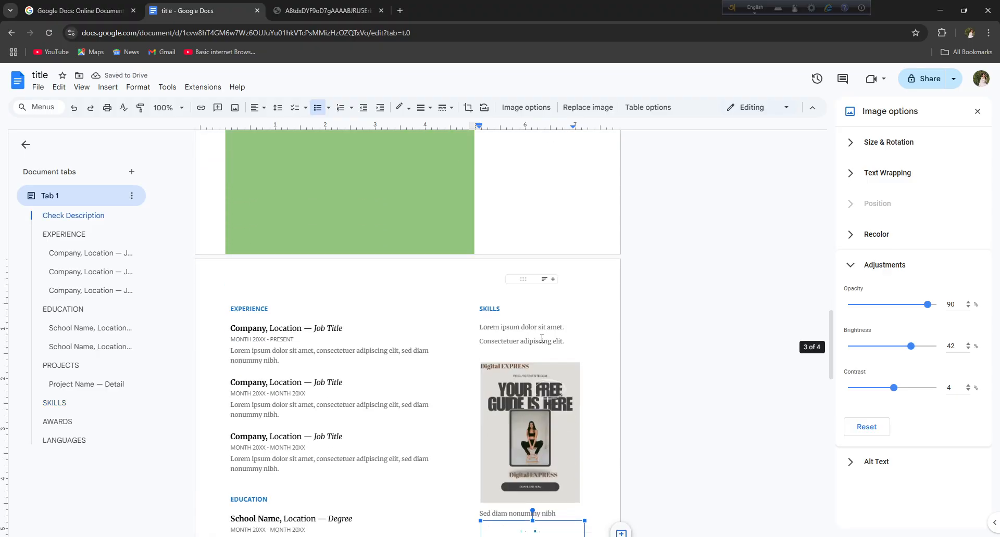
{"action": "scroll", "coordinate": [541, 338], "scroll_direction": "down", "scroll_amount": 7}
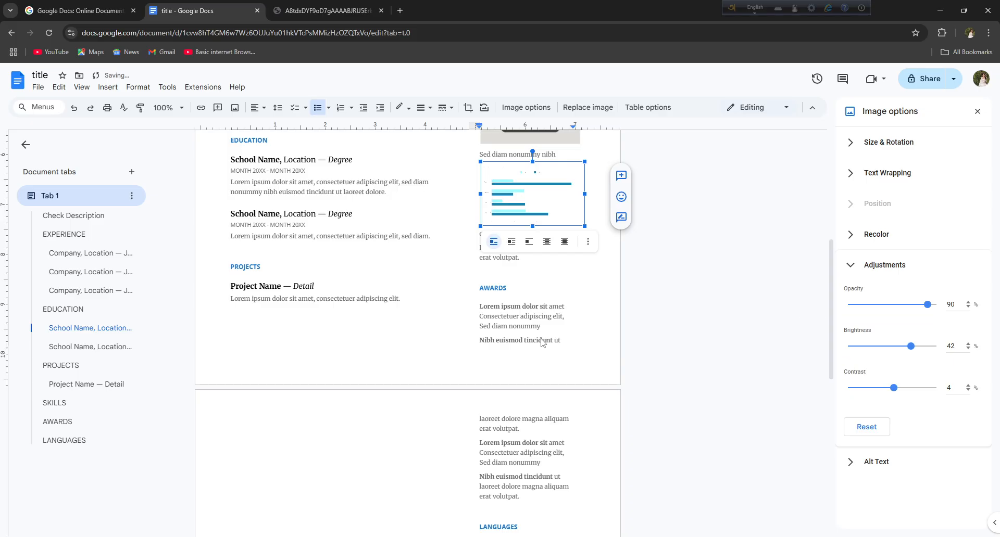
{"action": "left_click", "coordinate": [137, 87]}
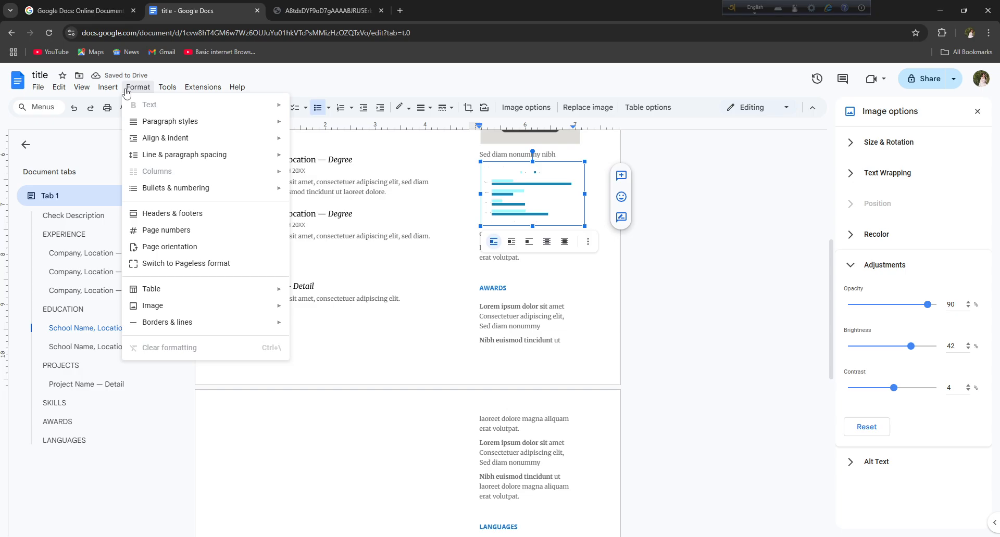
{"action": "mouse_move", "coordinate": [203, 87]}
{"action": "scroll", "coordinate": [333, 281], "scroll_direction": "up", "scroll_amount": 6}
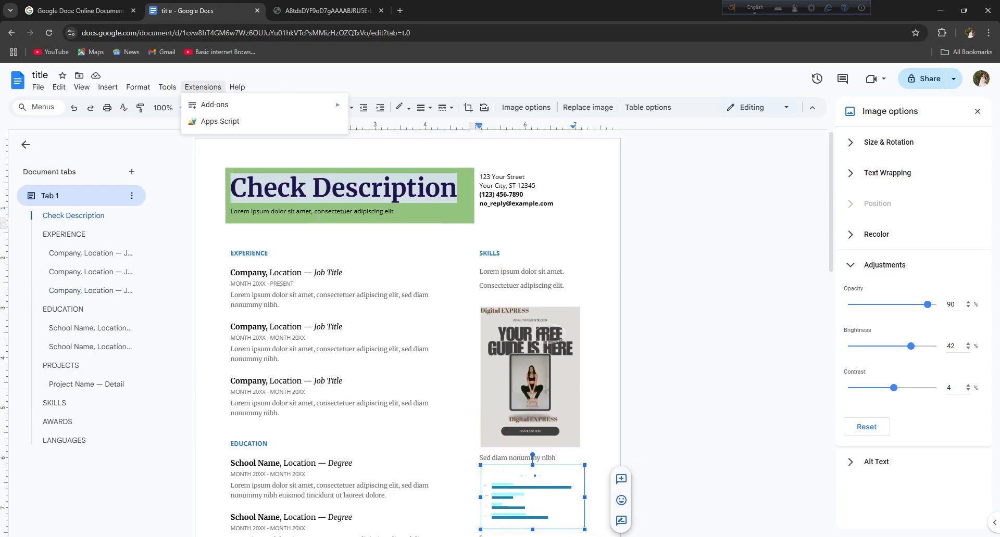
{"action": "left_click", "coordinate": [189, 149]}
- Try applying the Normal text paragraph style to the entire document and undo the change
{"action": "key", "text": "ctrl+a"}
{"action": "scroll", "coordinate": [189, 149], "scroll_direction": "down", "scroll_amount": 7}
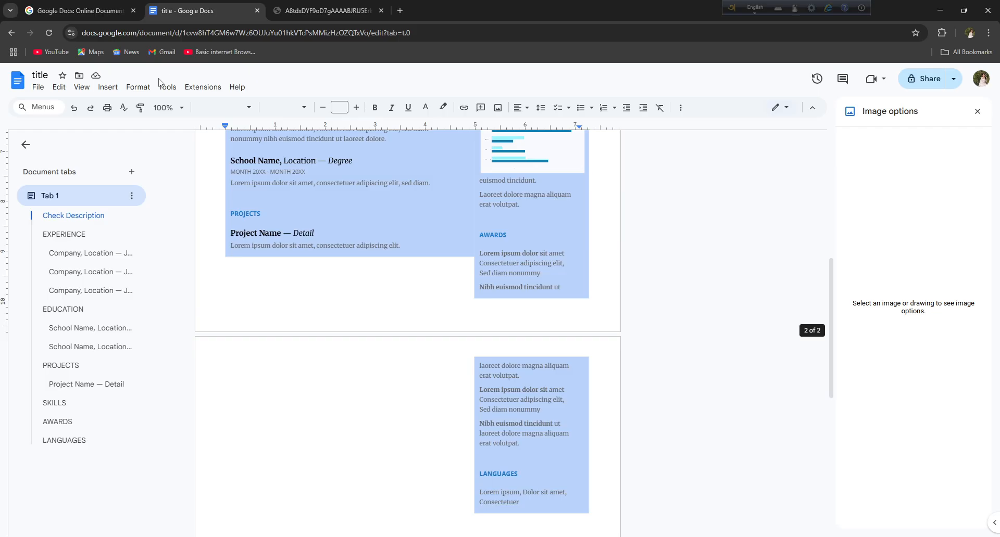
{"action": "left_click", "coordinate": [138, 88]}
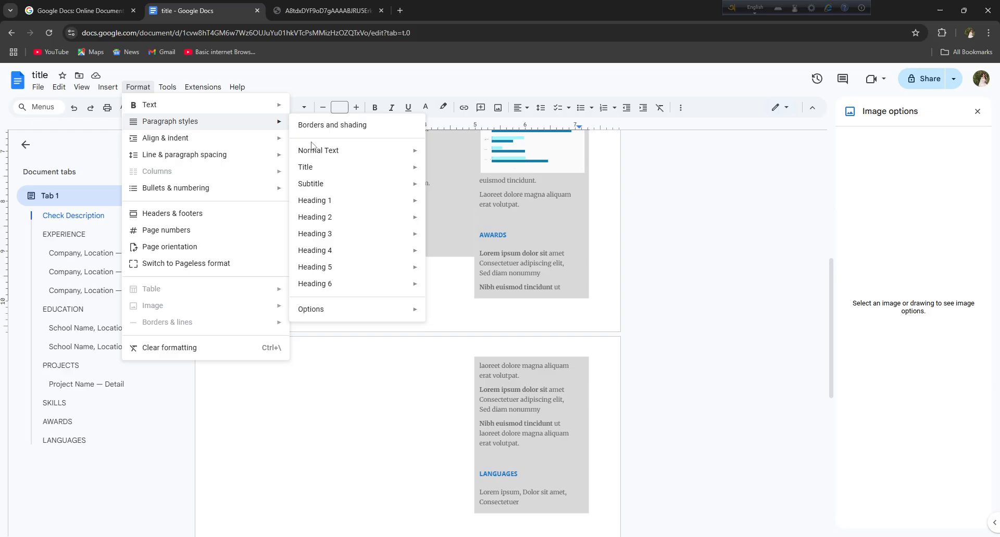
{"action": "mouse_move", "coordinate": [321, 151]}
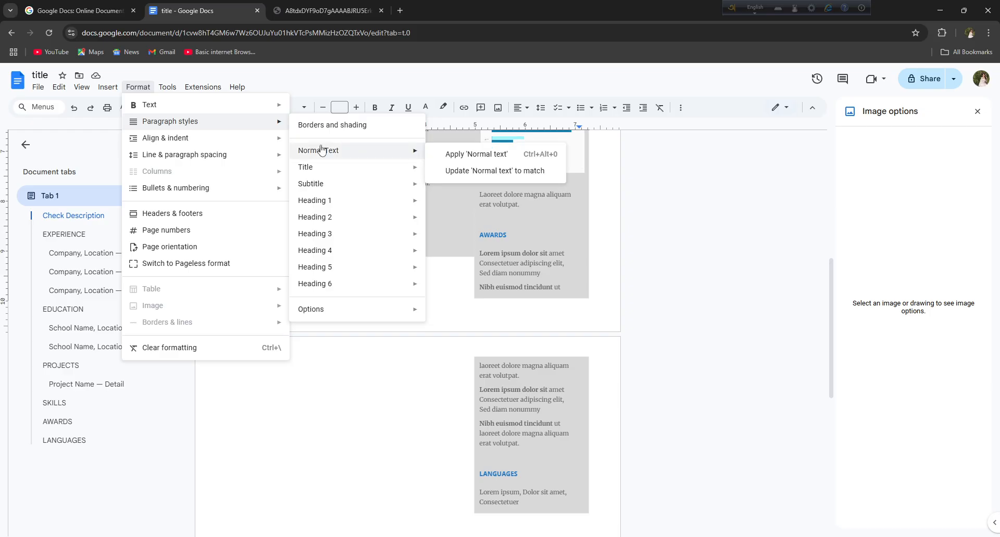
{"action": "left_click", "coordinate": [458, 154]}
{"action": "left_click", "coordinate": [379, 275]}
{"action": "scroll", "coordinate": [381, 274], "scroll_direction": "up", "scroll_amount": 7}
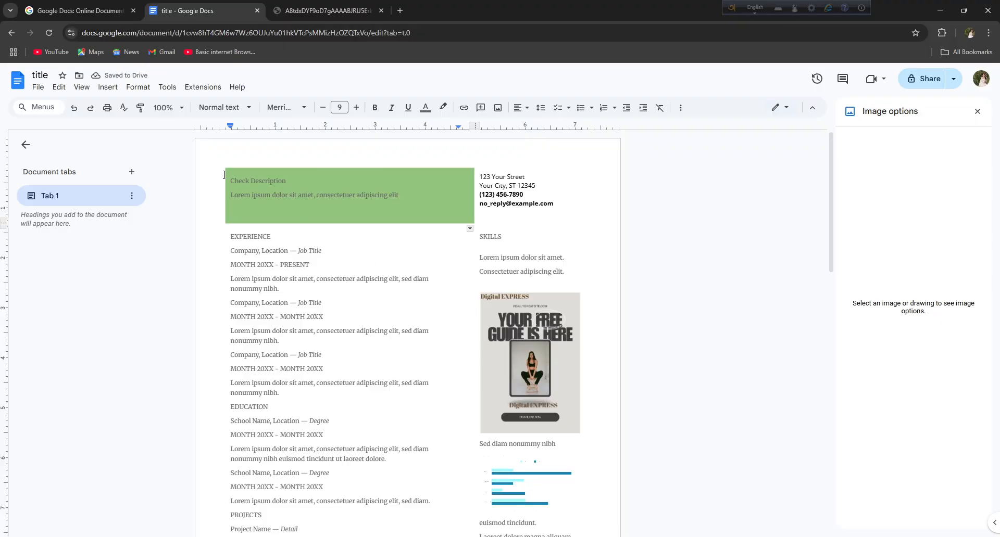
{"action": "key", "text": "ctrl+z"}
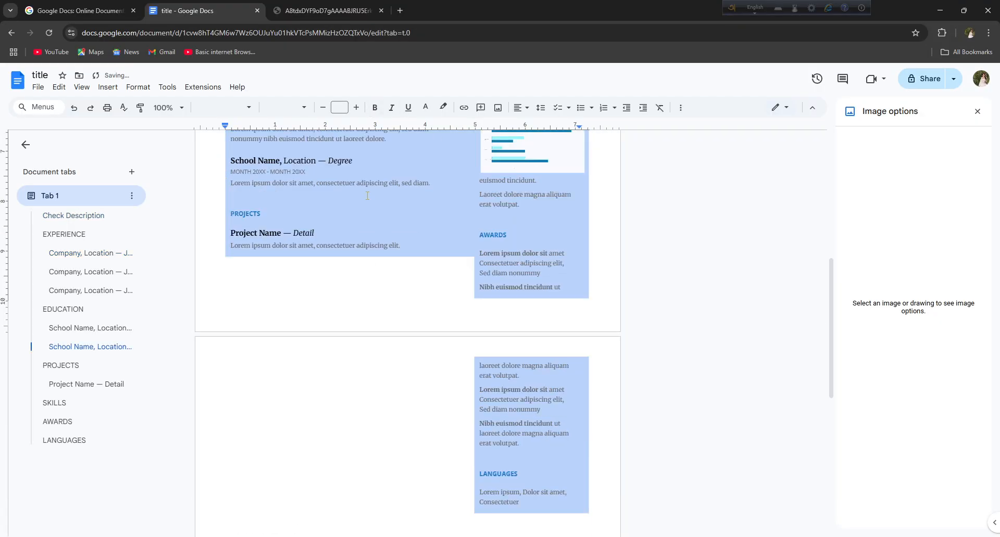
{"action": "scroll", "coordinate": [366, 196], "scroll_direction": "up", "scroll_amount": 7}
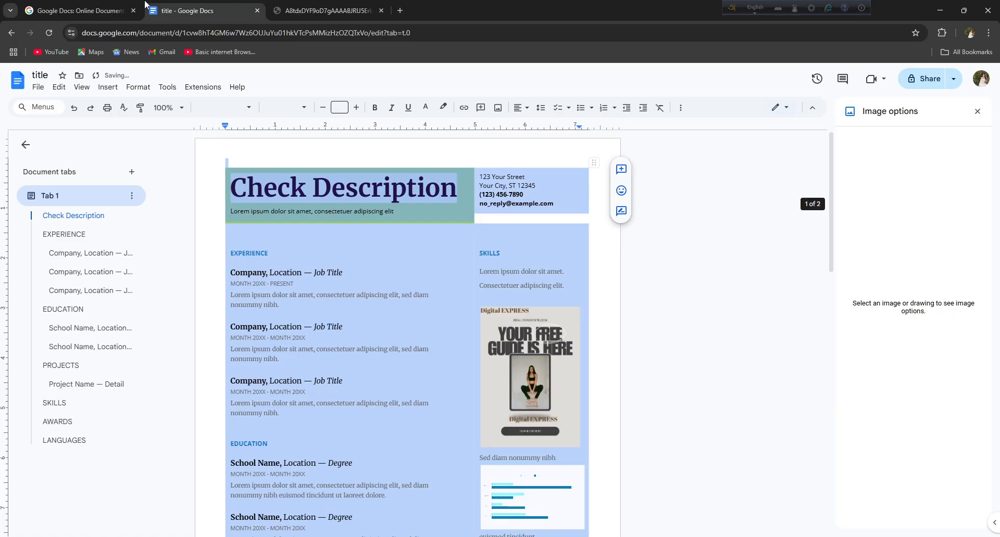
- Open a new Apps Script project from the document, dismiss the project history tip and return to the document
{"action": "left_click", "coordinate": [186, 87]}
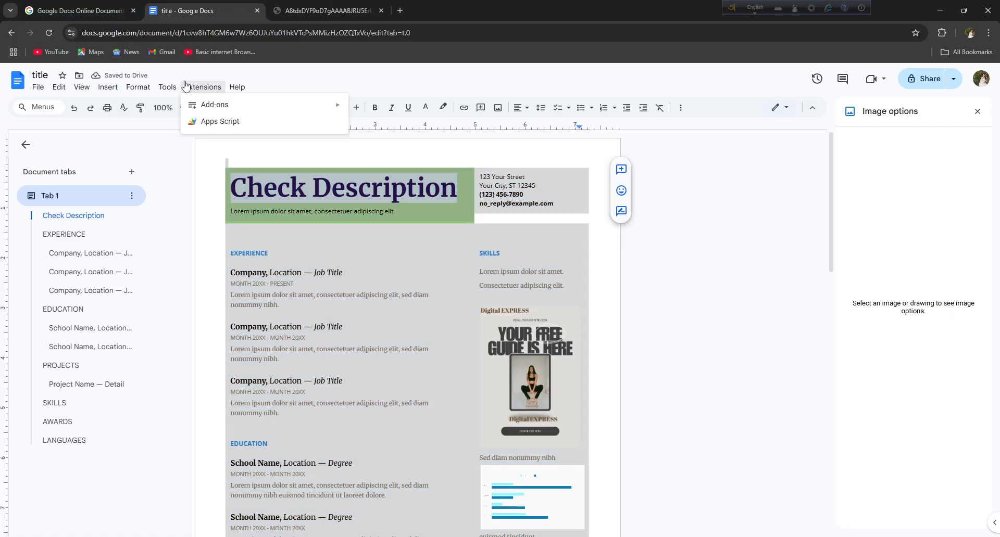
{"action": "left_click", "coordinate": [206, 121]}
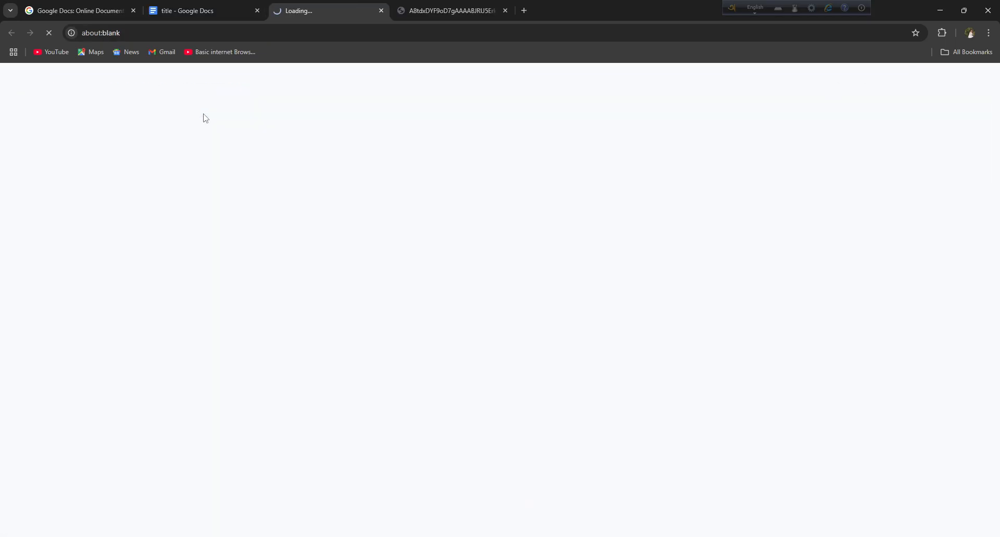
{"action": "left_click", "coordinate": [109, 4]}
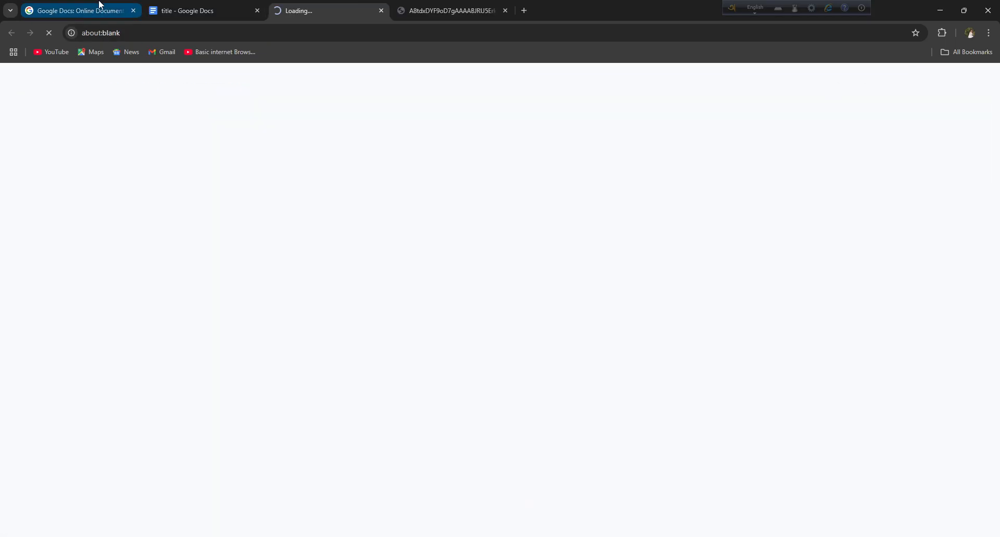
{"action": "left_click", "coordinate": [210, 6]}
{"action": "left_click", "coordinate": [287, 10]}
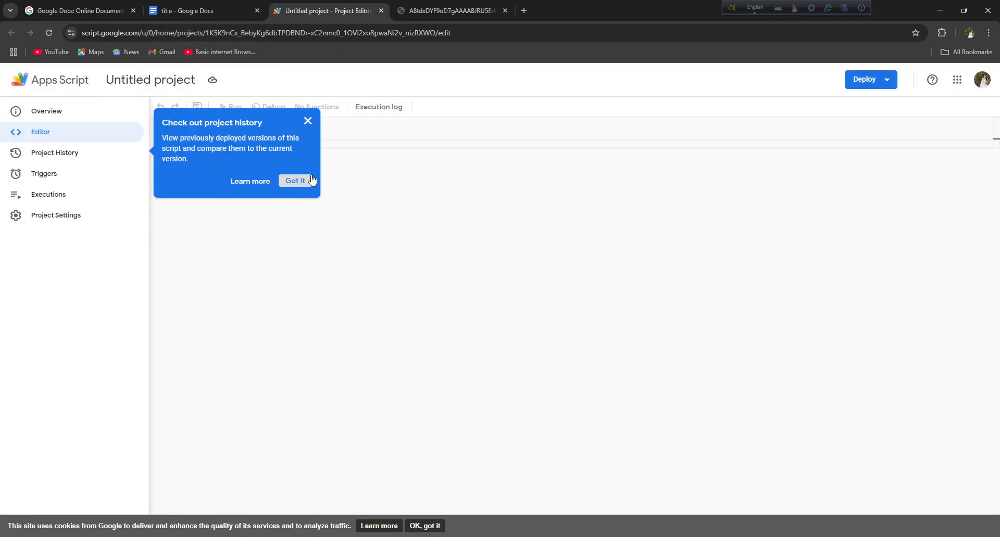
{"action": "left_click", "coordinate": [295, 180]}
{"action": "key", "text": "ctrl+shift+Tab"}
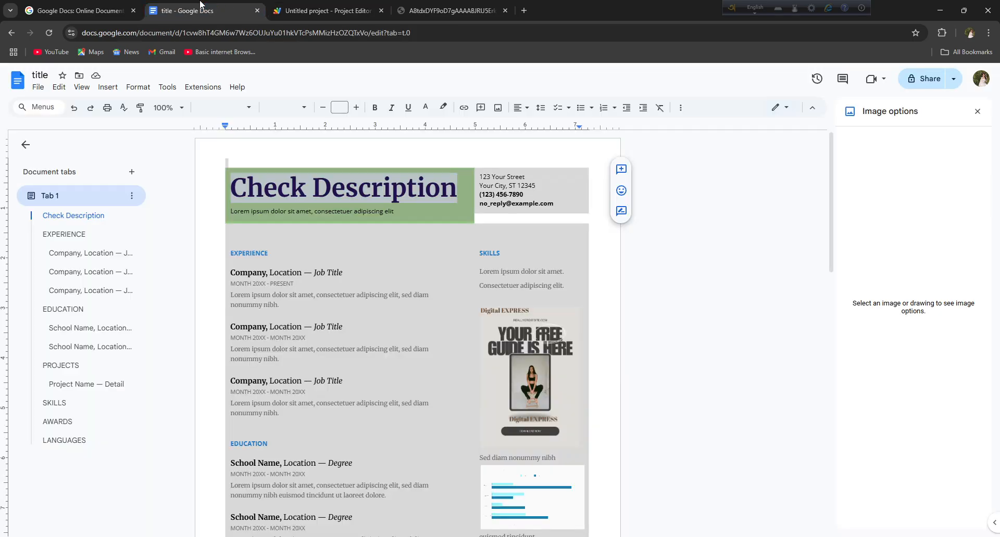
- Start voice typing and allow docs.google.com to use the microphone while visiting the site
{"action": "left_click", "coordinate": [163, 87]}
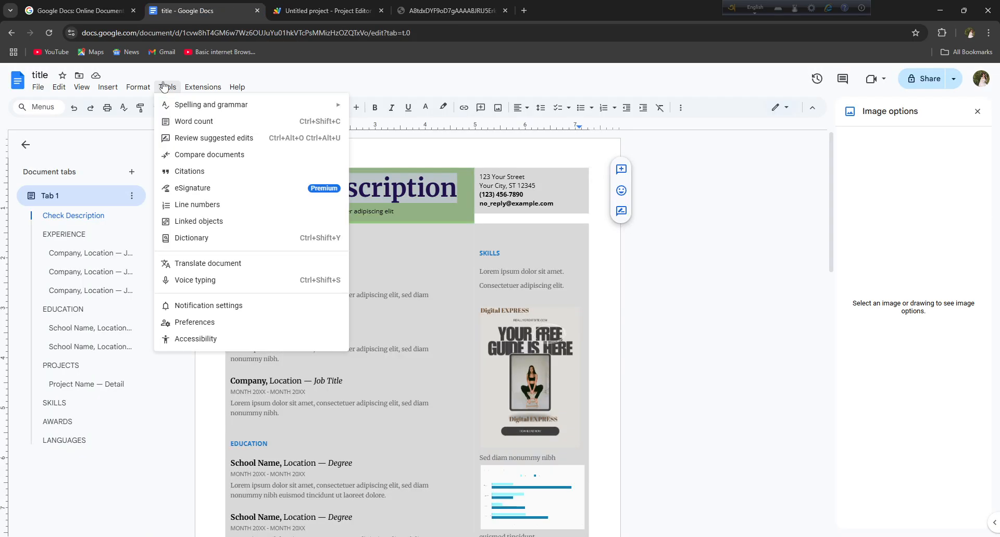
{"action": "mouse_move", "coordinate": [177, 109]}
{"action": "left_click", "coordinate": [204, 281]}
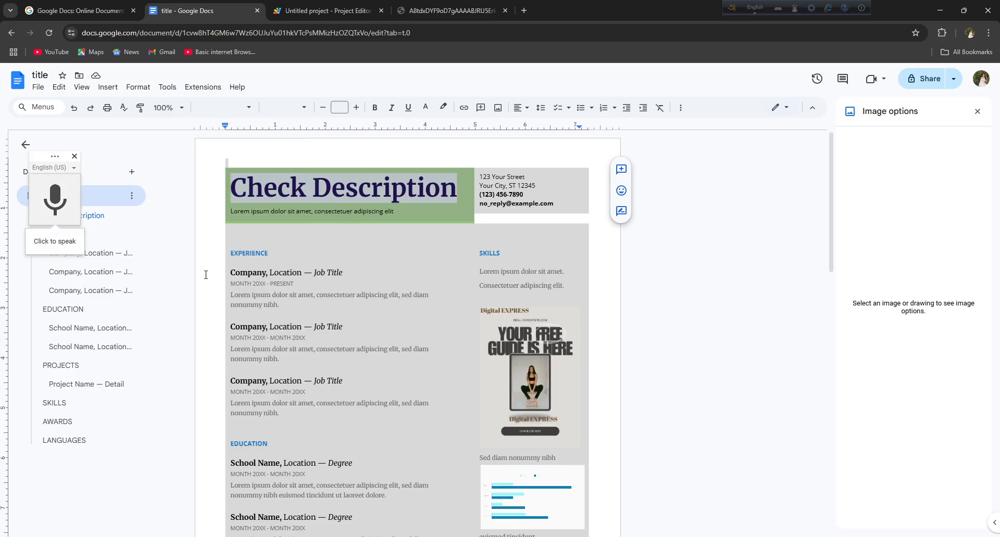
{"action": "left_click", "coordinate": [48, 217]}
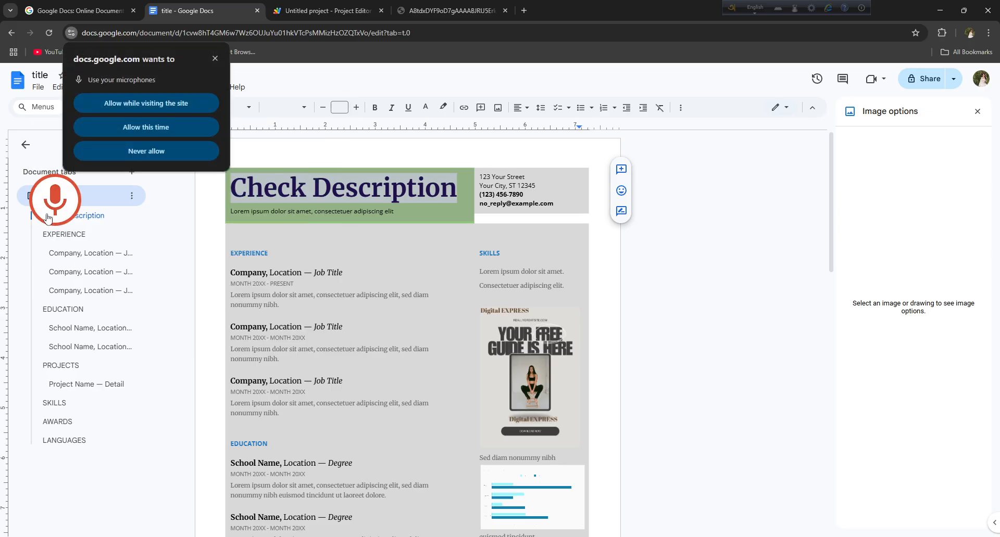
{"action": "left_click", "coordinate": [118, 107]}
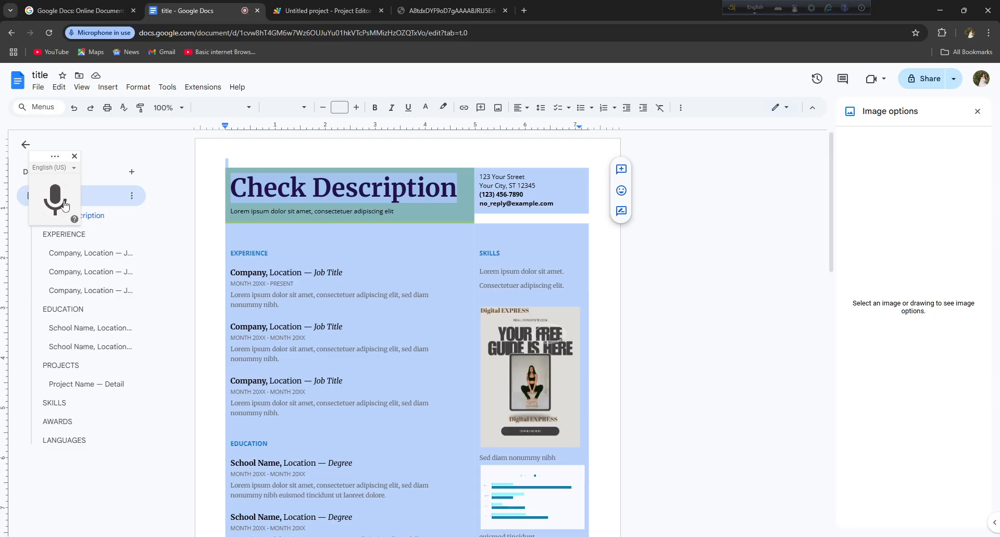
- Try switching voice dictation on and off, and close the voice typing tool
{"action": "left_click", "coordinate": [56, 207]}
{"action": "left_click", "coordinate": [56, 206]}
{"action": "left_click", "coordinate": [56, 205]}
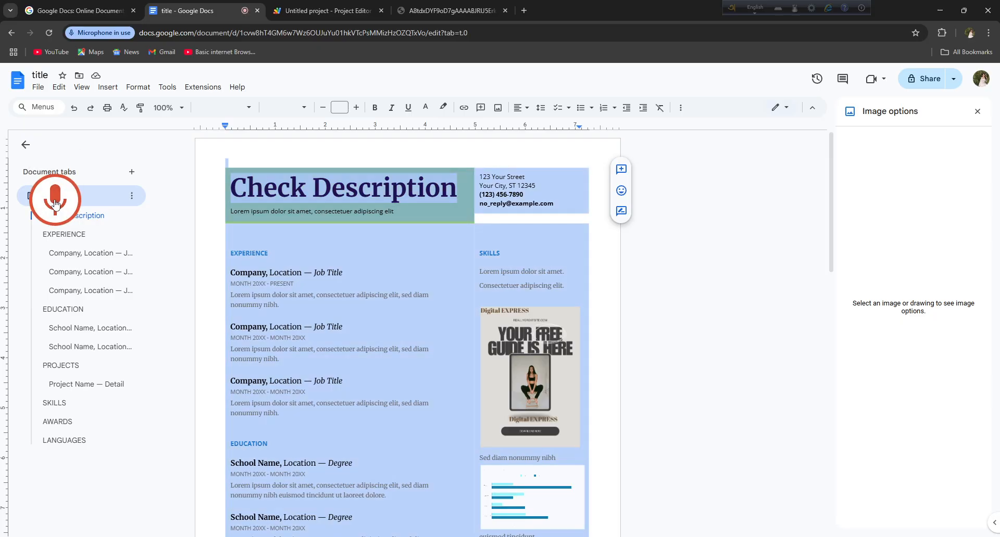
{"action": "left_click", "coordinate": [59, 194]}
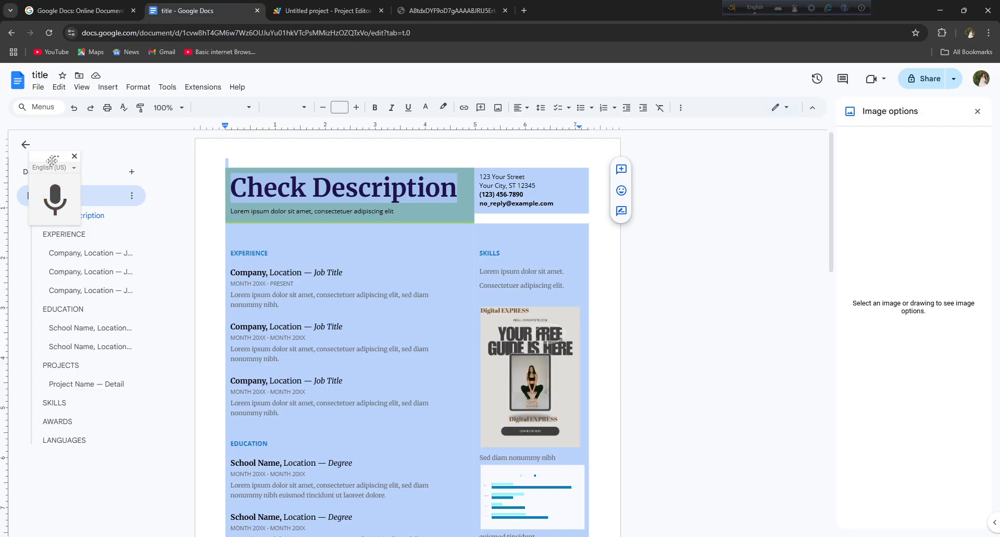
{"action": "left_click", "coordinate": [77, 160]}
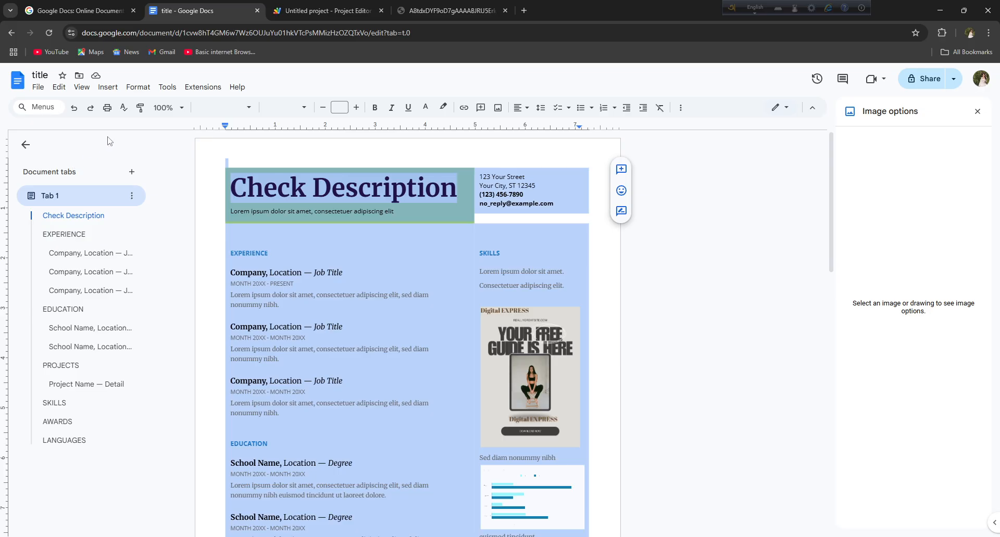
{"action": "left_click", "coordinate": [167, 87]}
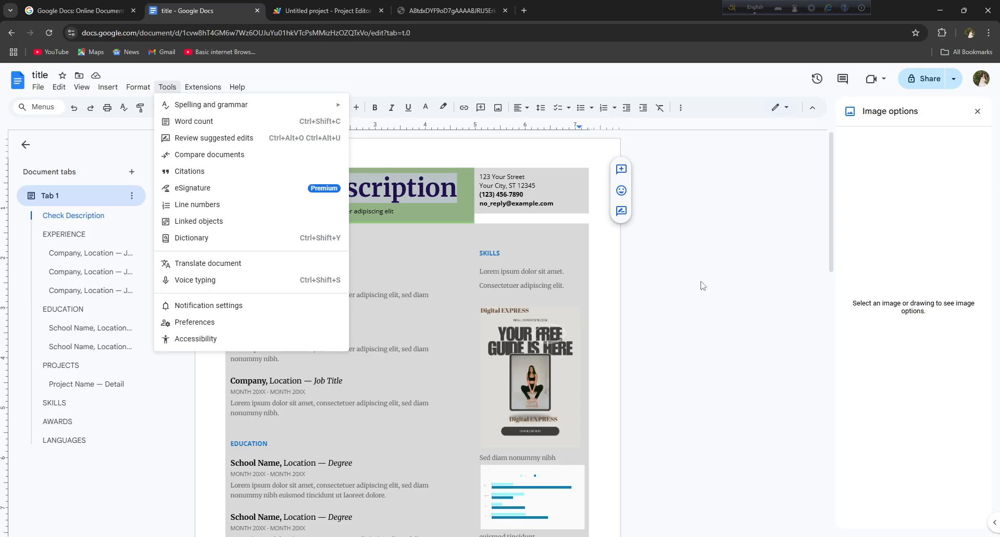
{"action": "left_click", "coordinate": [761, 357]}
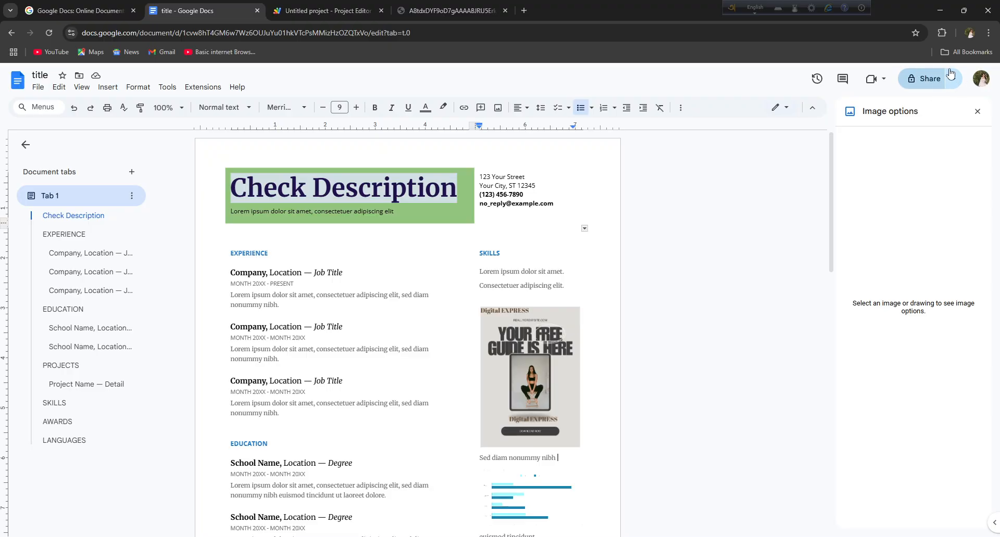
- Share the document with anyone with the link as Viewer and copy the sharing link
{"action": "left_click", "coordinate": [936, 78]}
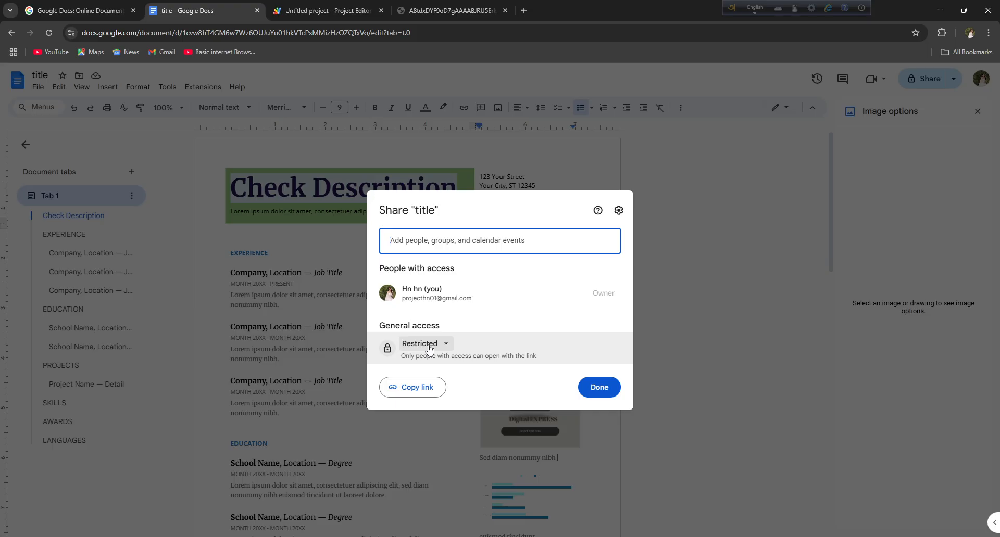
{"action": "left_click", "coordinate": [429, 345]}
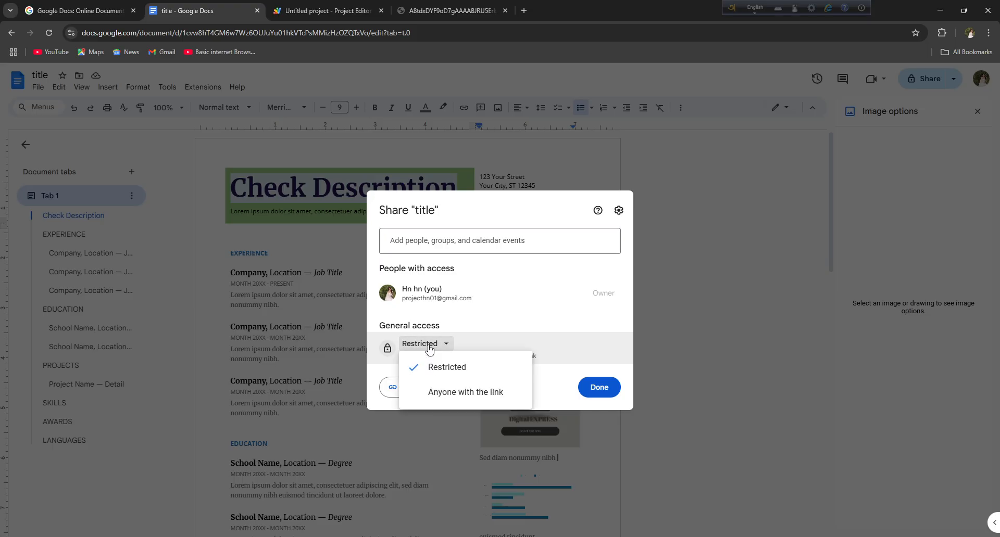
{"action": "left_click", "coordinate": [466, 394]}
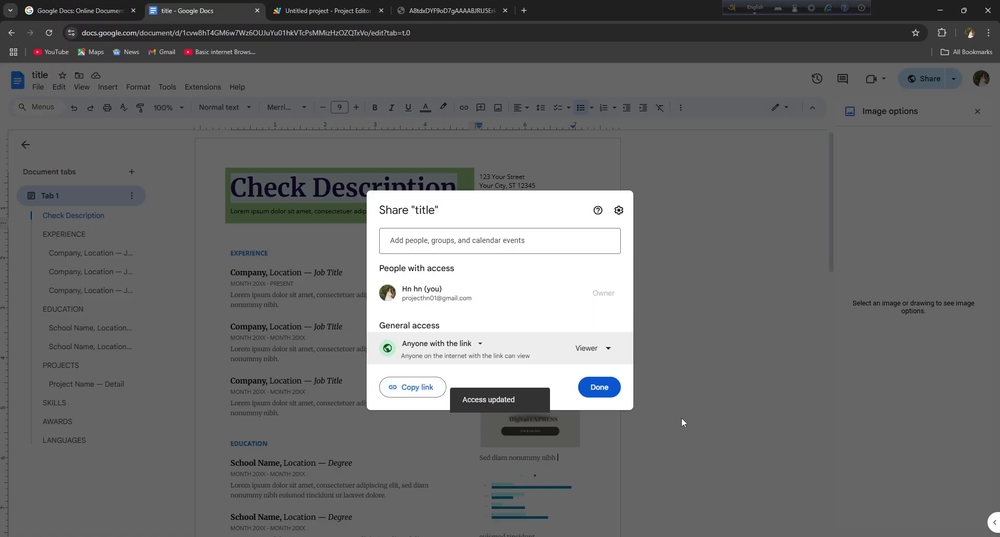
{"action": "left_click", "coordinate": [426, 394]}
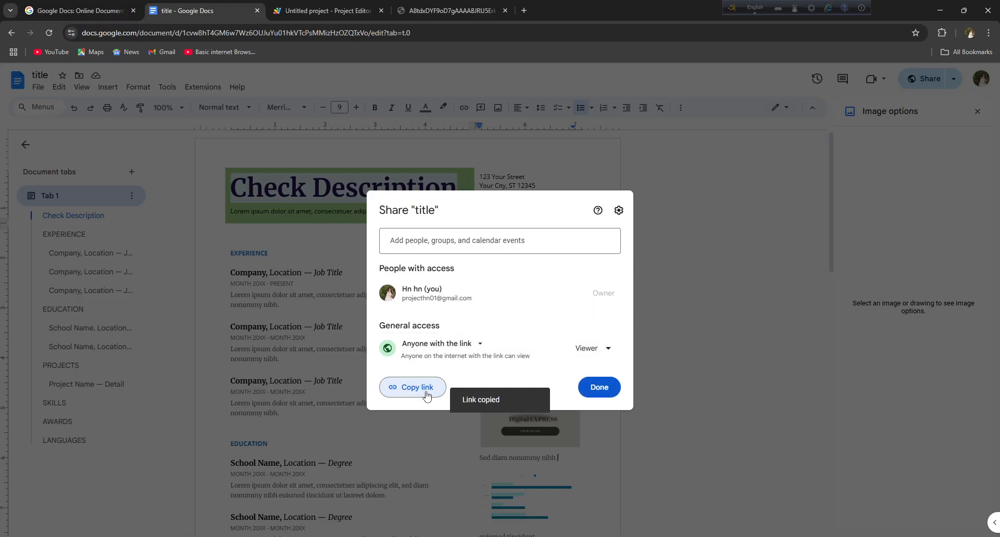
{"action": "left_click", "coordinate": [580, 349]}
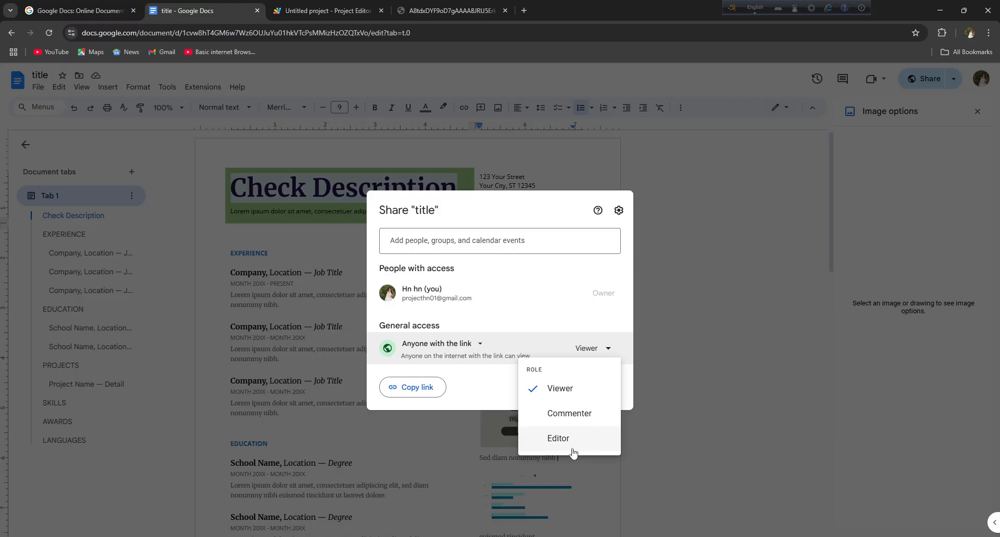
{"action": "left_click", "coordinate": [495, 352]}
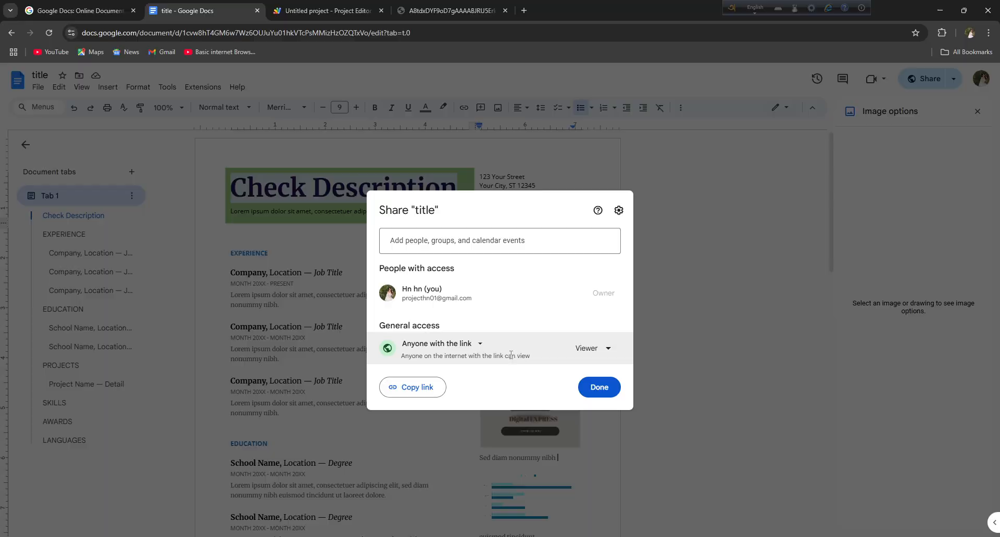
{"action": "left_click", "coordinate": [599, 387]}
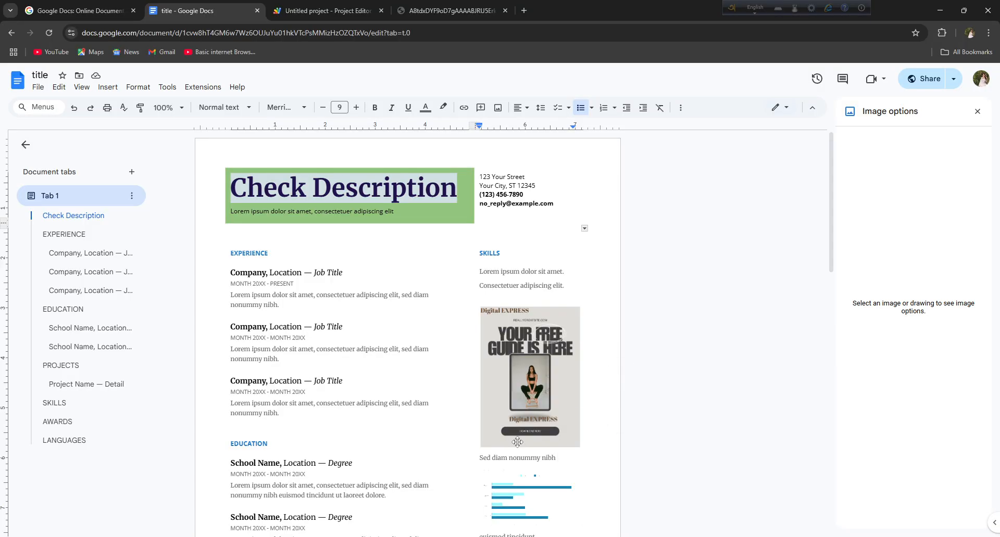